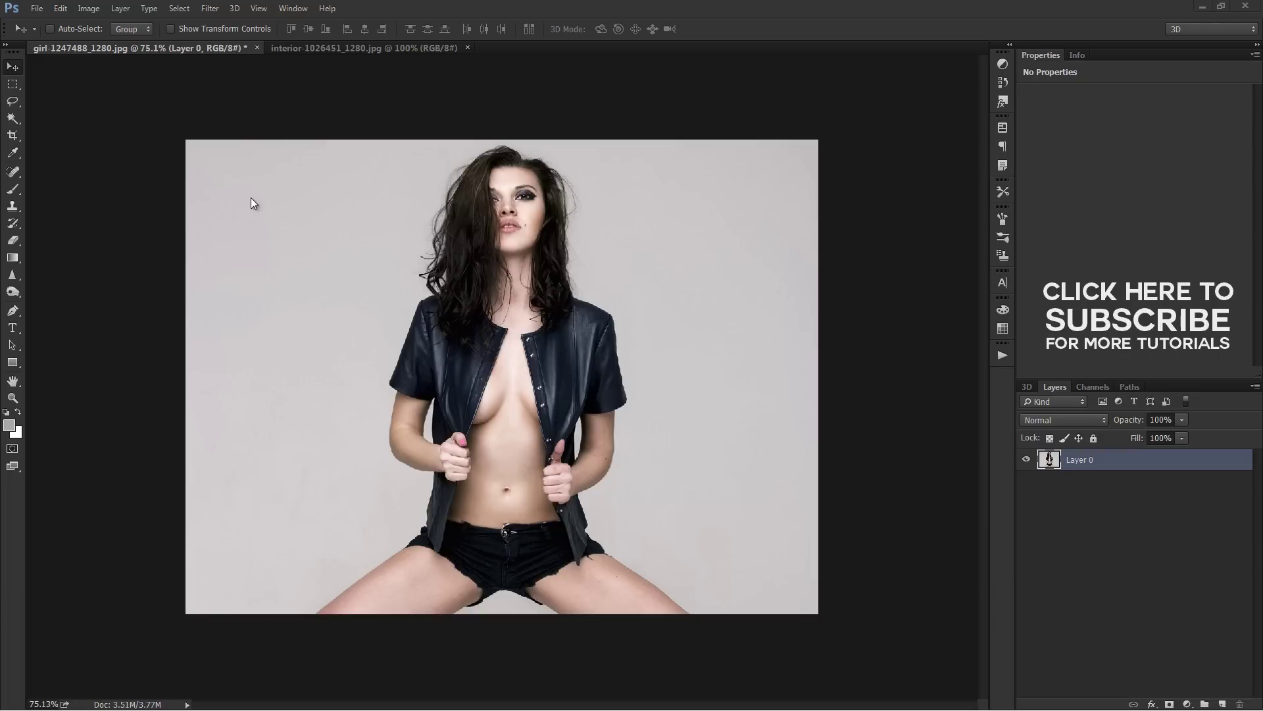
# Step: Compare the girl portrait with the bedroom, ending on interior-1026451_1280.jpg
pyautogui.click(320, 50)
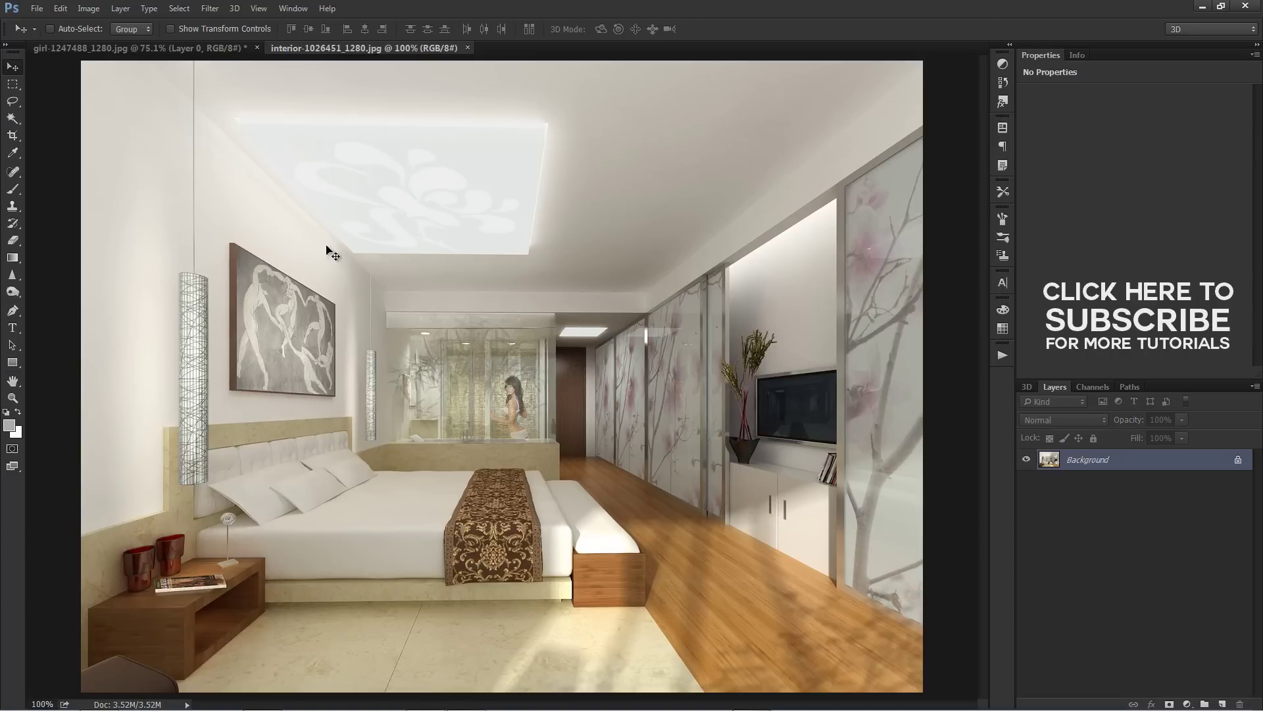
pyautogui.click(204, 47)
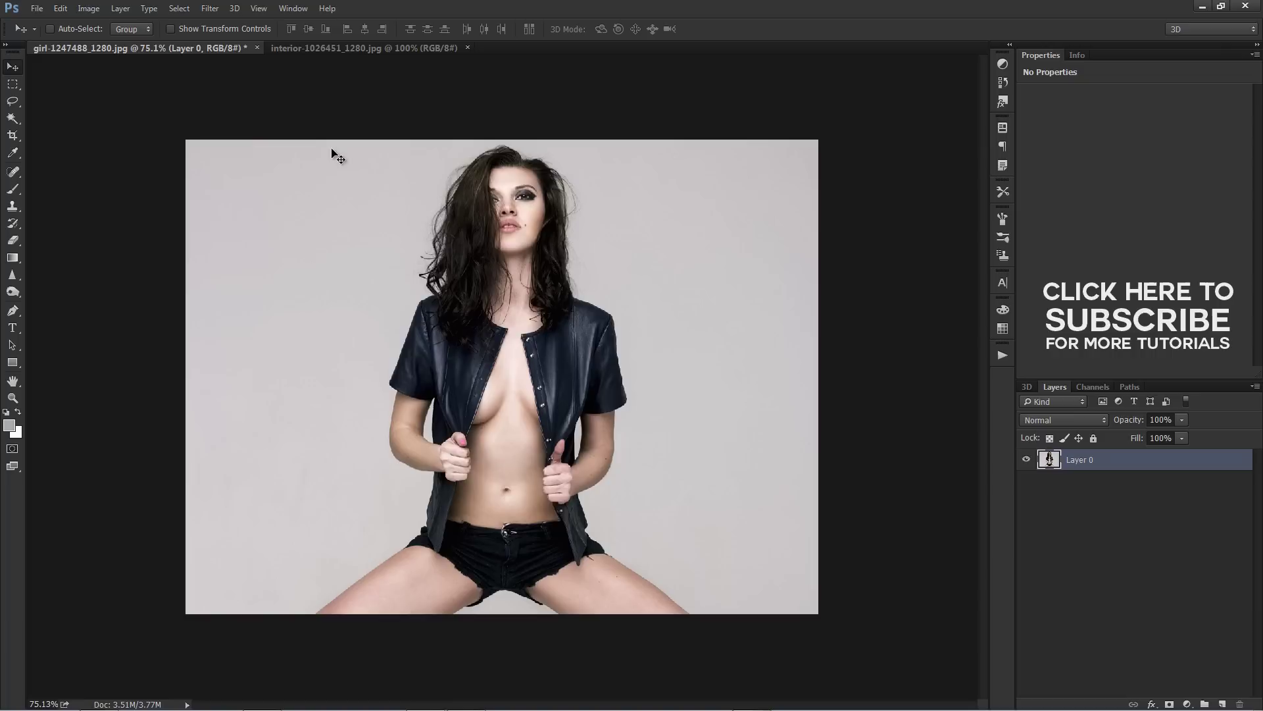
pyautogui.click(345, 48)
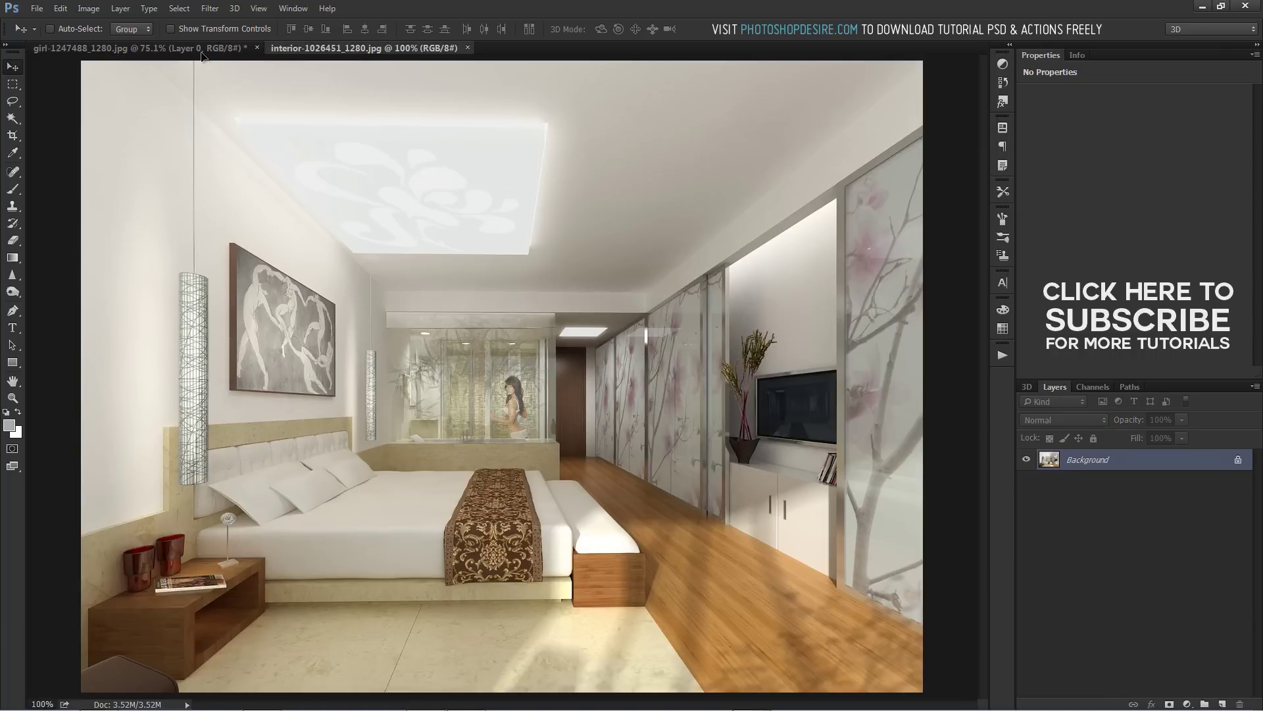
# Step: Place the bedroom as Multiply-blended Layer 1 over the portrait and move the woman's Layer 0 down about 5 cm
pyautogui.moveTo(202, 54); pyautogui.dragTo(445, 242)
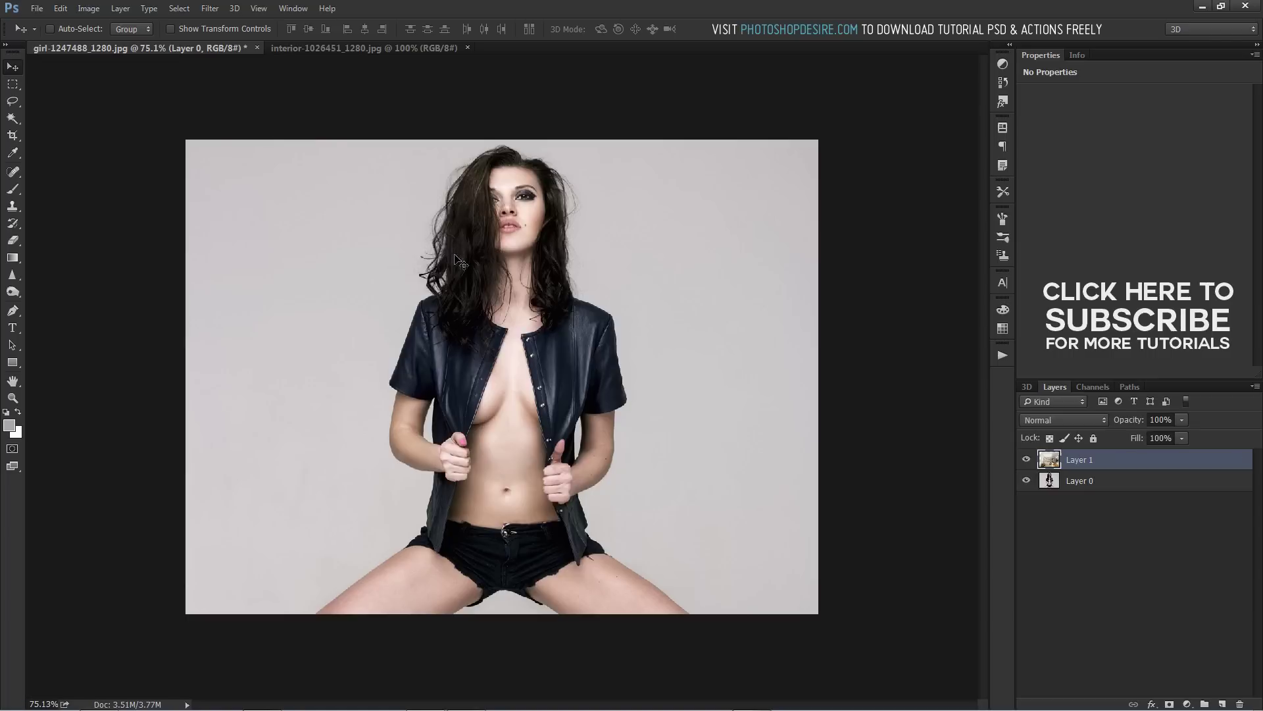
pyautogui.moveTo(583, 397); pyautogui.dragTo(530, 377)
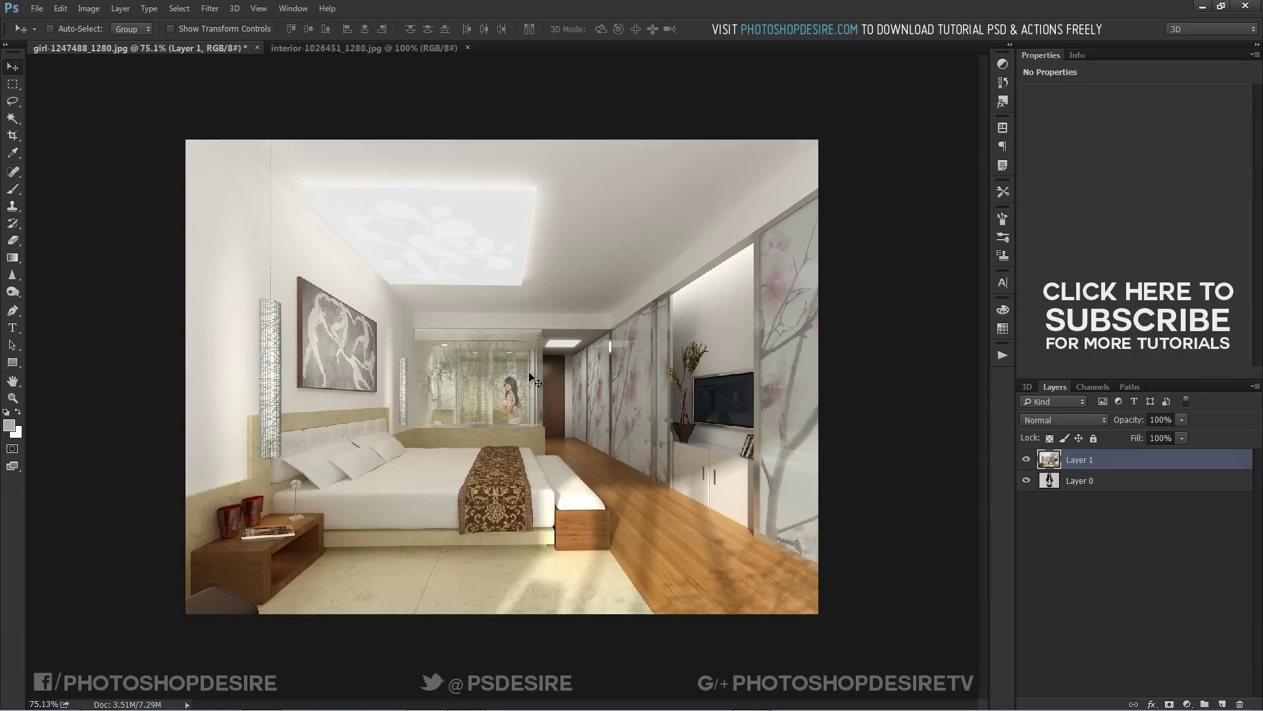
pyautogui.click(1150, 527)
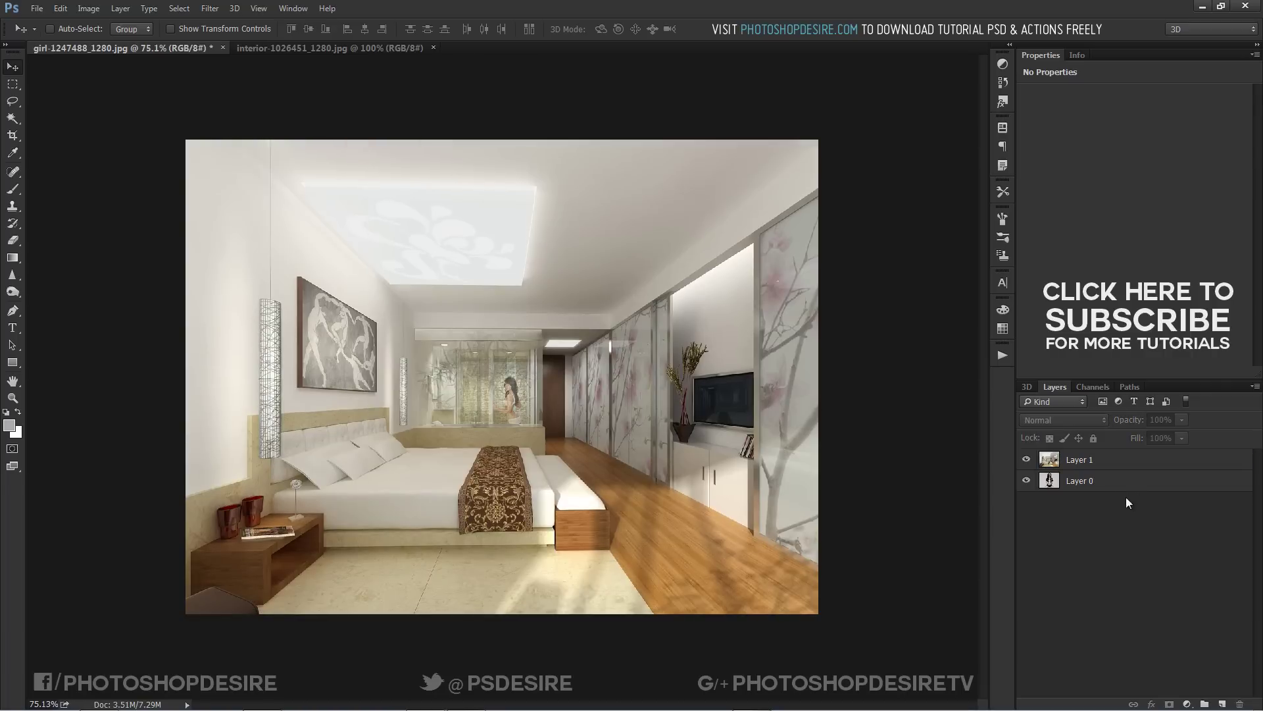
pyautogui.click(1112, 464)
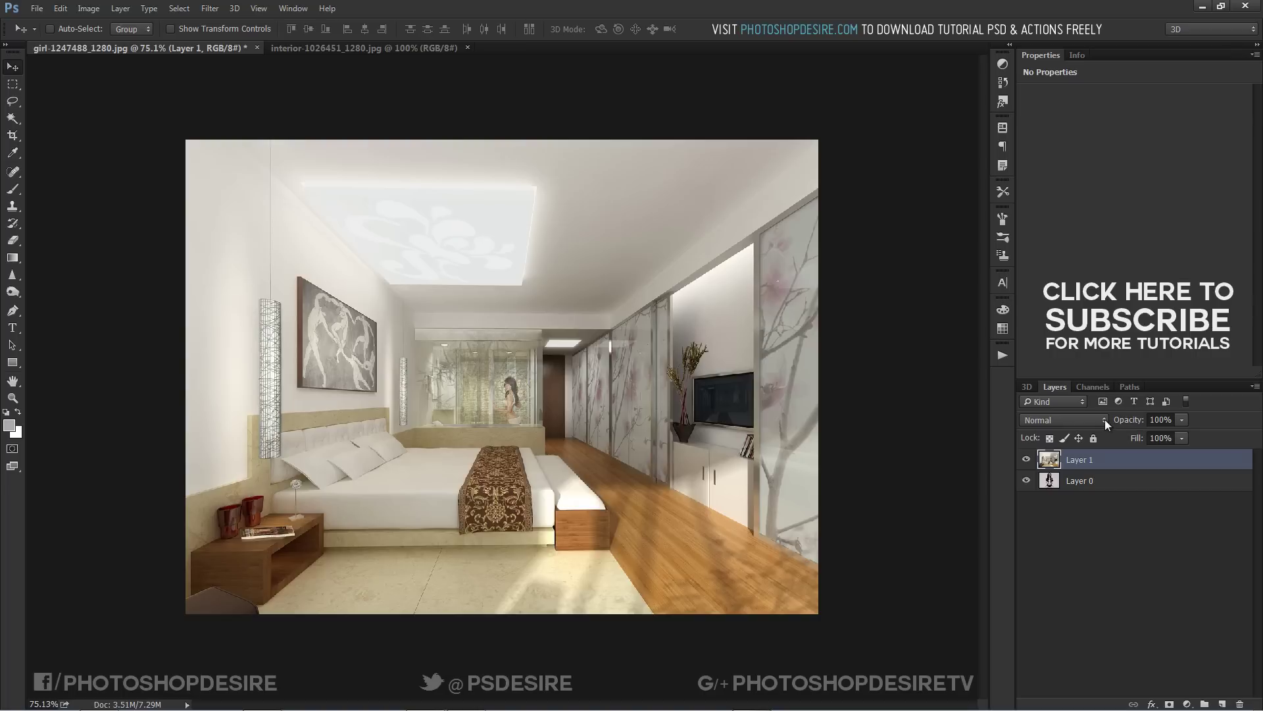
pyautogui.click(1104, 420)
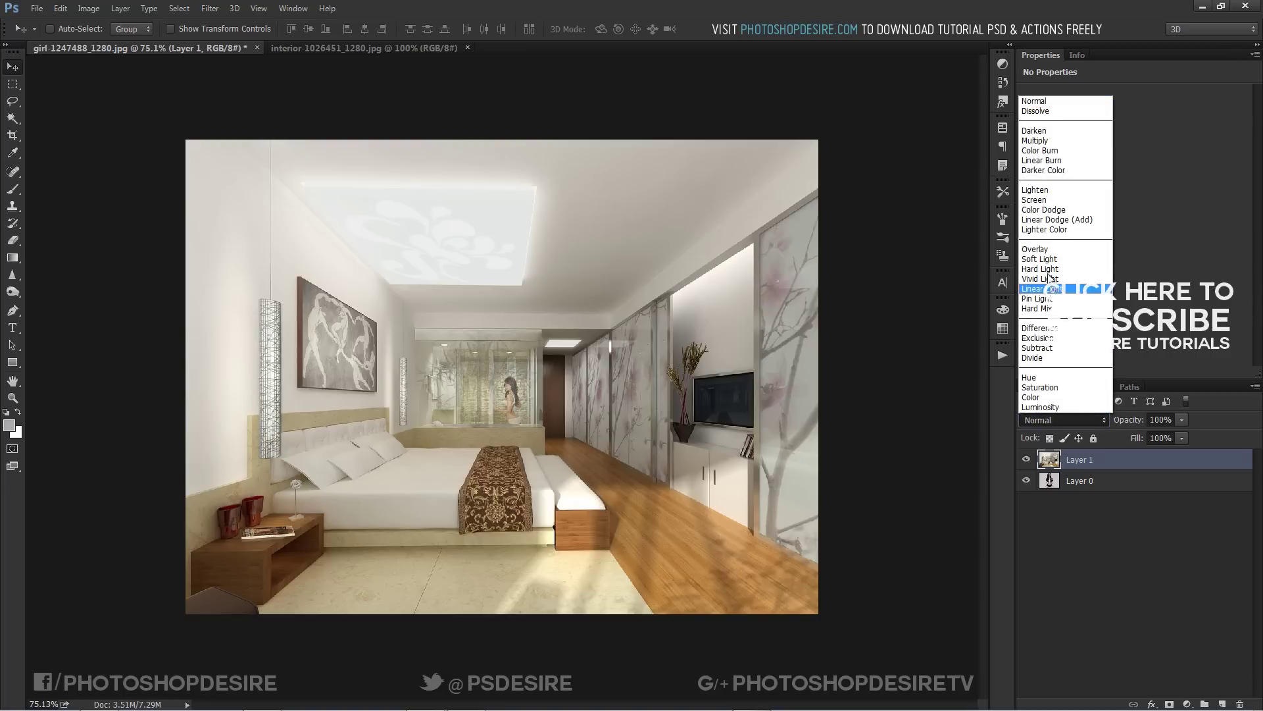
pyautogui.click(1035, 140)
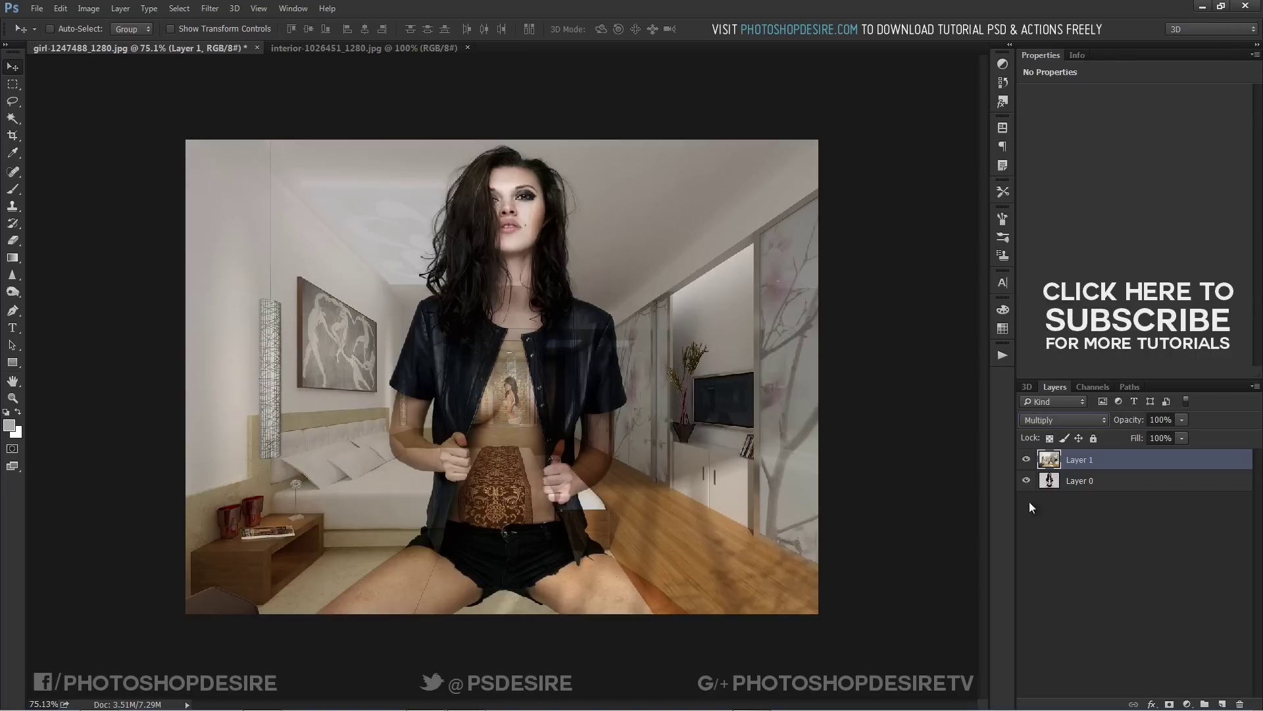
pyautogui.click(1087, 482)
pyautogui.moveTo(501, 359); pyautogui.dragTo(504, 431)
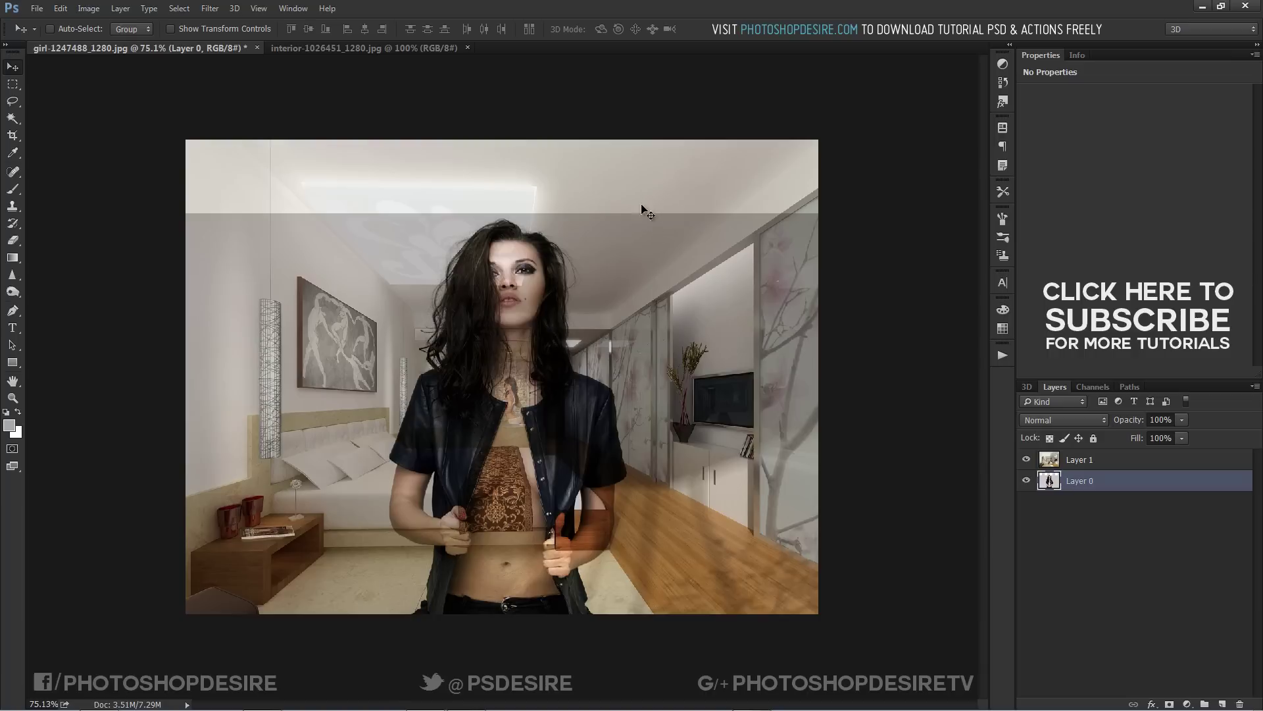
# Step: Duplicate Layer 0, stack Layer 0 copy above Layer 1 and hide it, then select Layer 0
pyautogui.rightClick(1093, 489)
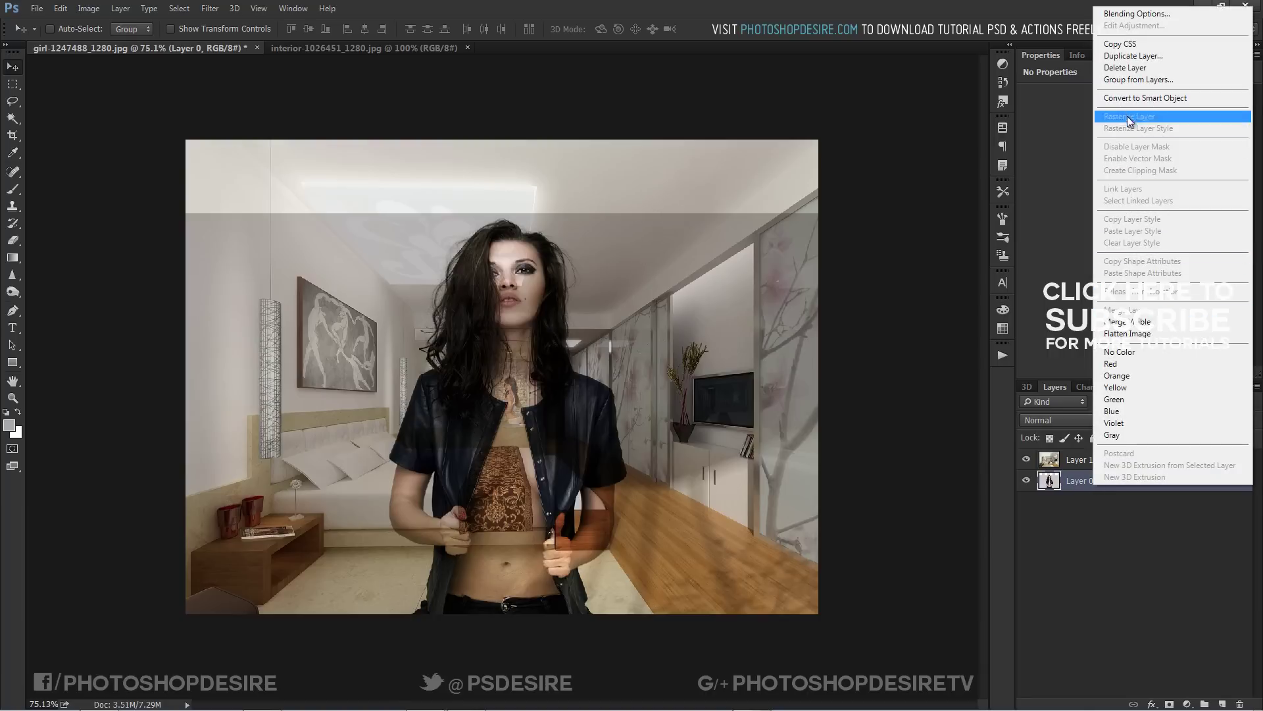
pyautogui.click(1129, 56)
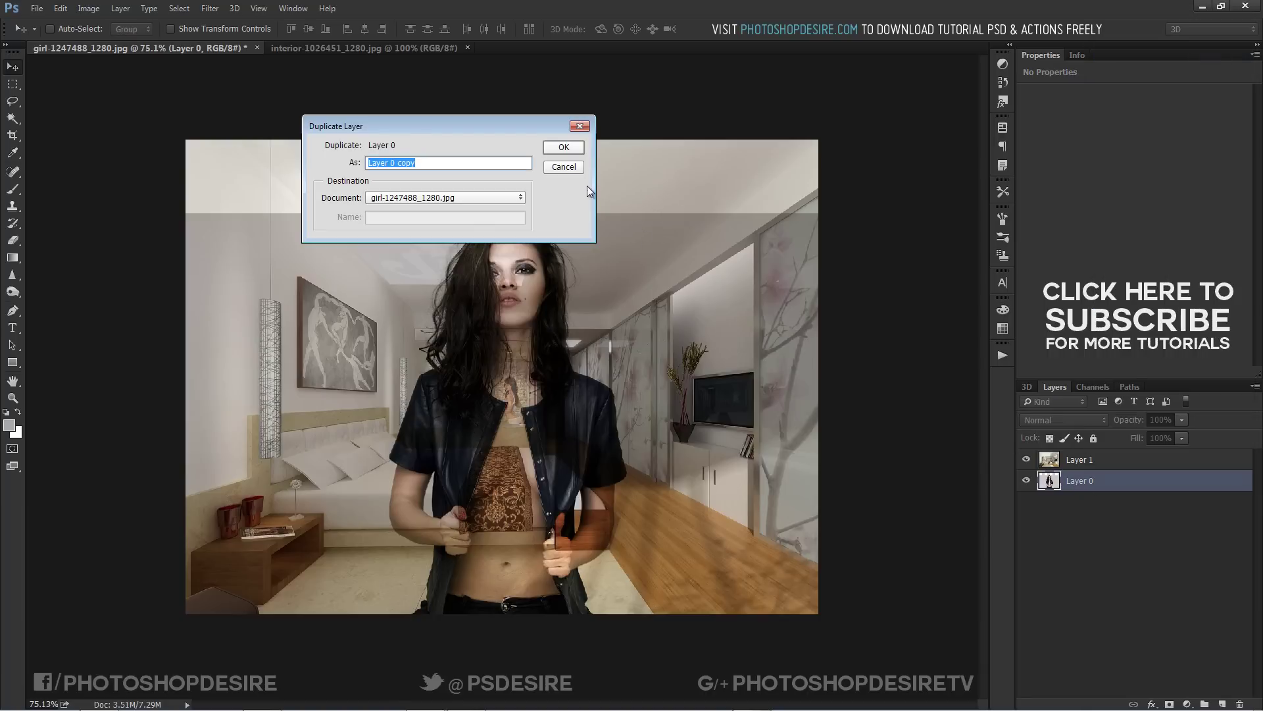
pyautogui.click(564, 147)
pyautogui.moveTo(1105, 484)
pyautogui.mouseDown()
pyautogui.moveTo(1103, 461)
pyautogui.moveTo(1101, 471)
pyautogui.mouseUp()
pyautogui.click(1026, 460)
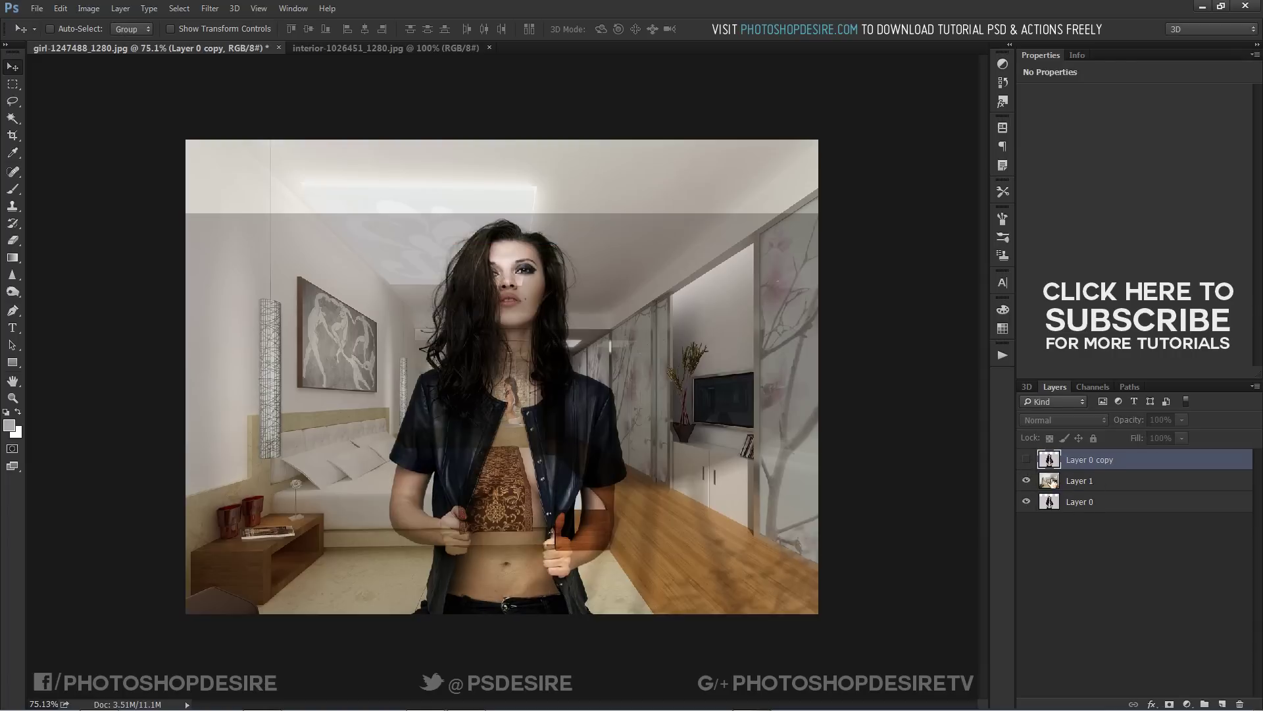
pyautogui.click(1085, 503)
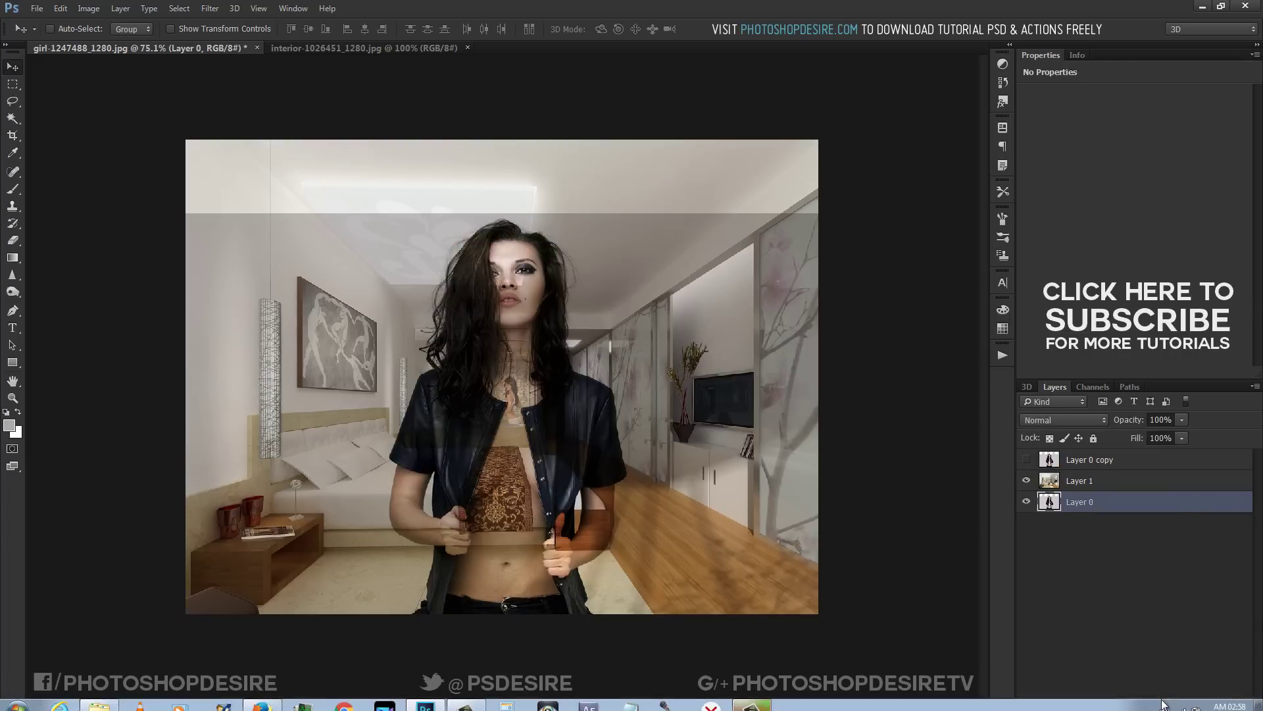
# Step: Add a Levels 1 adjustment with white input 195 to Layer 0, then show and select Layer 0 copy
pyautogui.click(1187, 703)
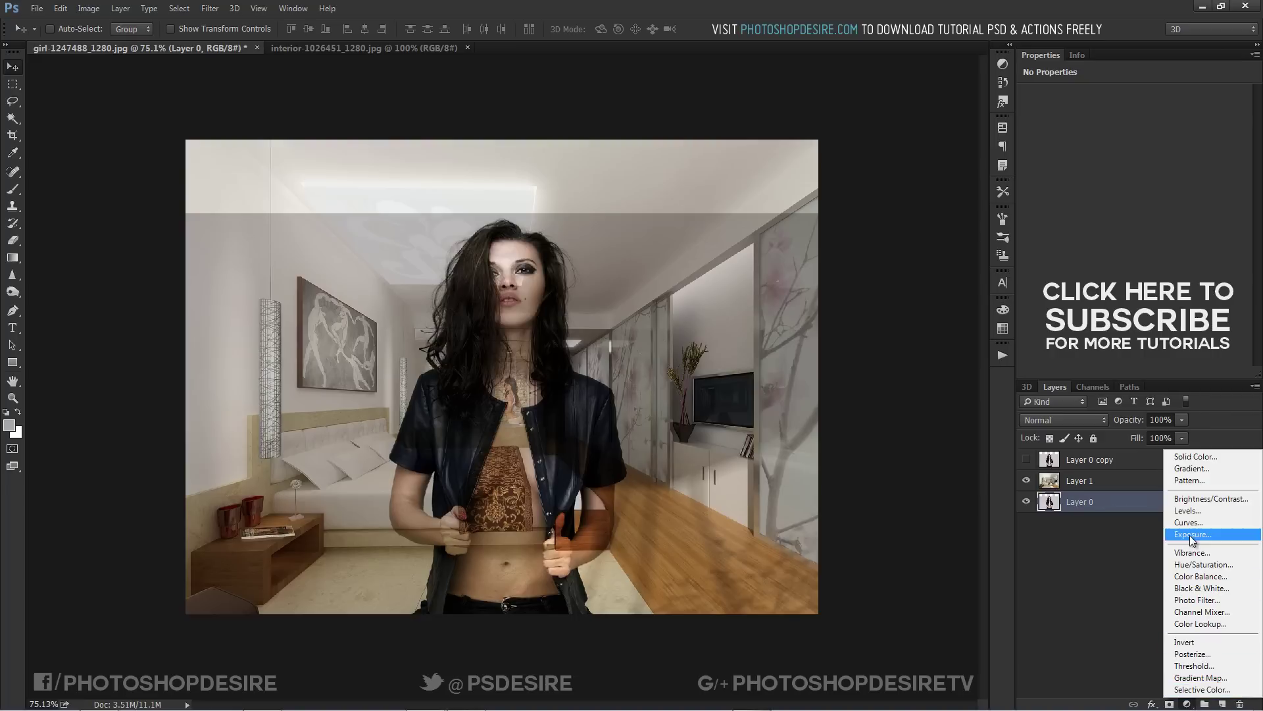
pyautogui.click(1184, 511)
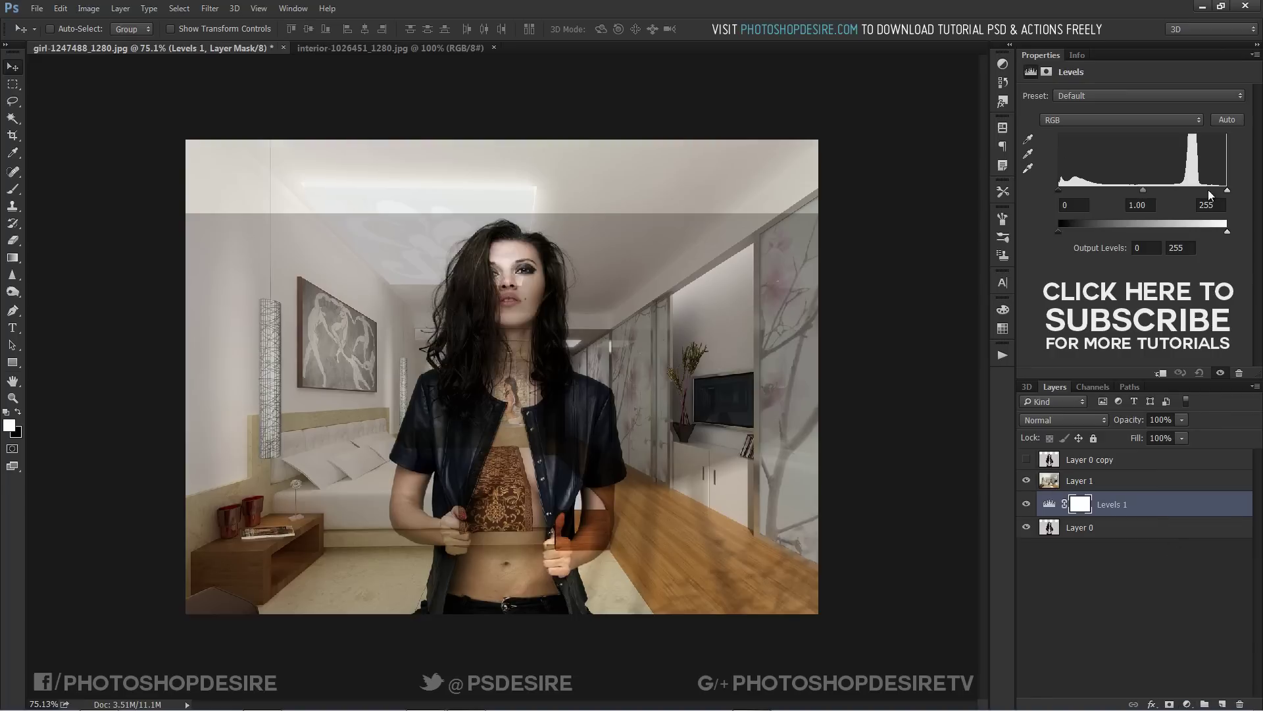
pyautogui.moveTo(1226, 189); pyautogui.dragTo(1188, 190)
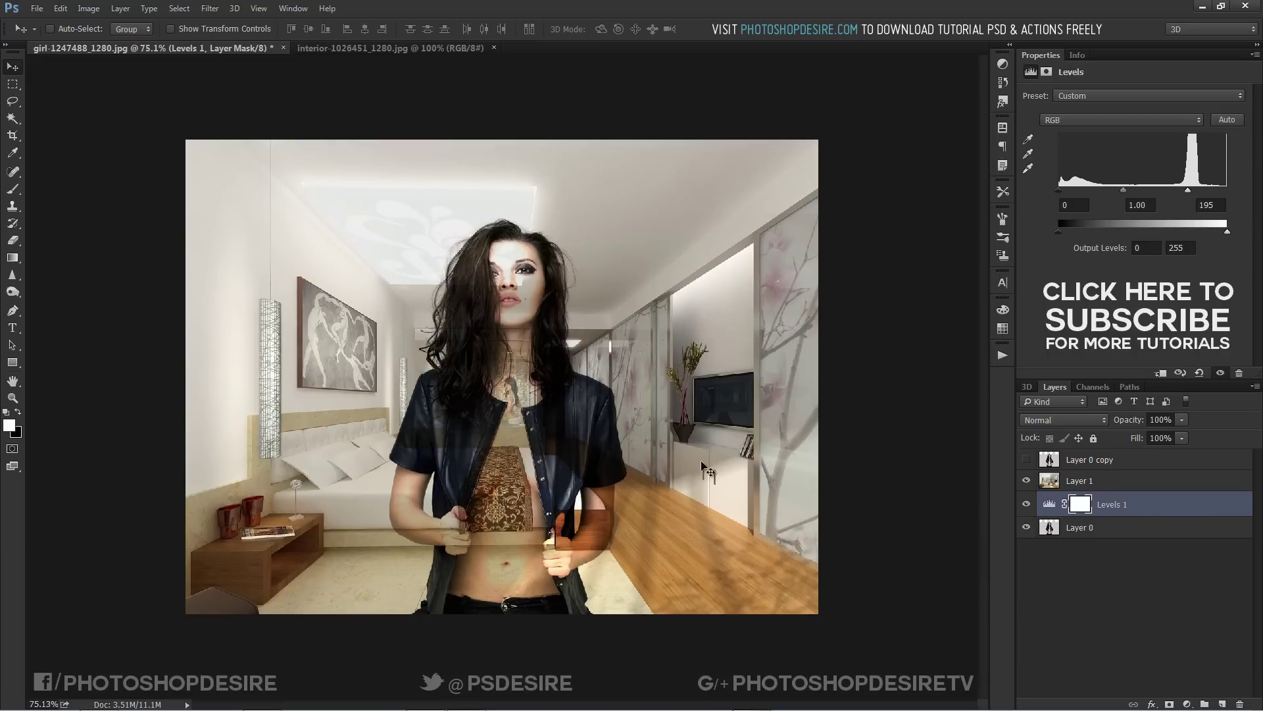
pyautogui.click(1026, 461)
pyautogui.click(1086, 459)
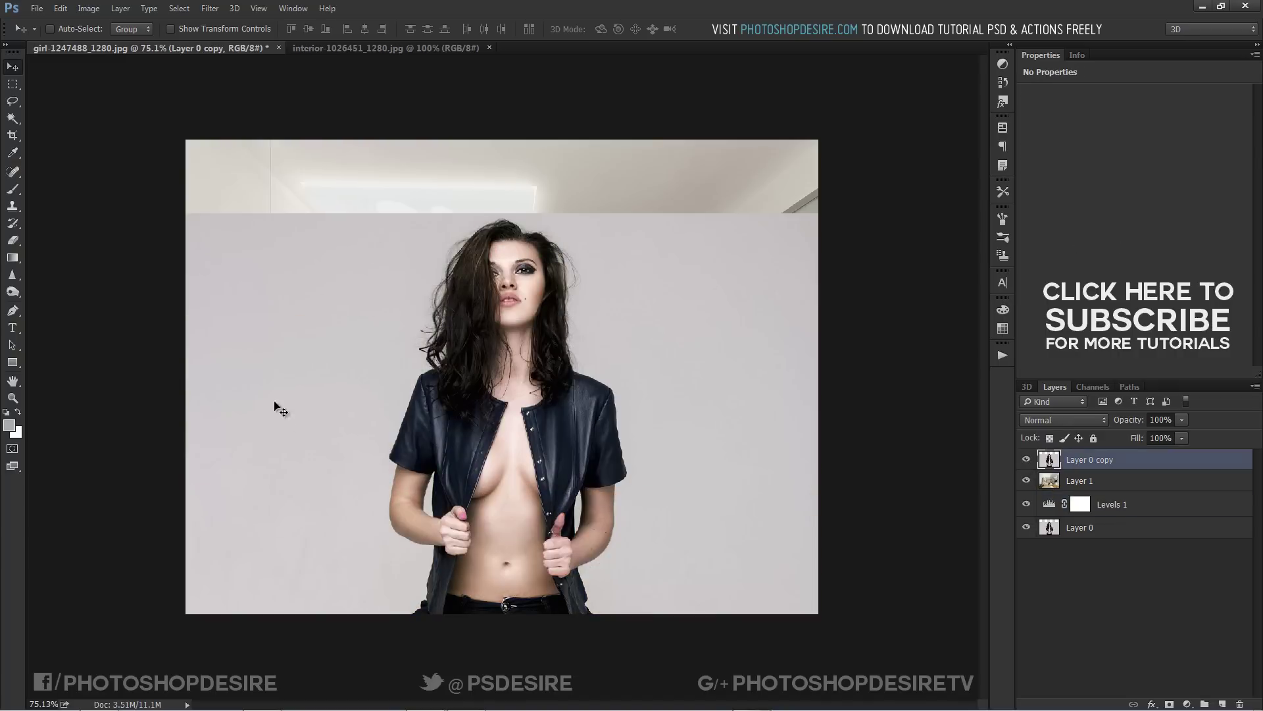
# Step: Select the grey background with the Magic Wand, mask Layer 0 copy from it, and invert the mask
pyautogui.click(12, 119)
pyautogui.click(370, 262)
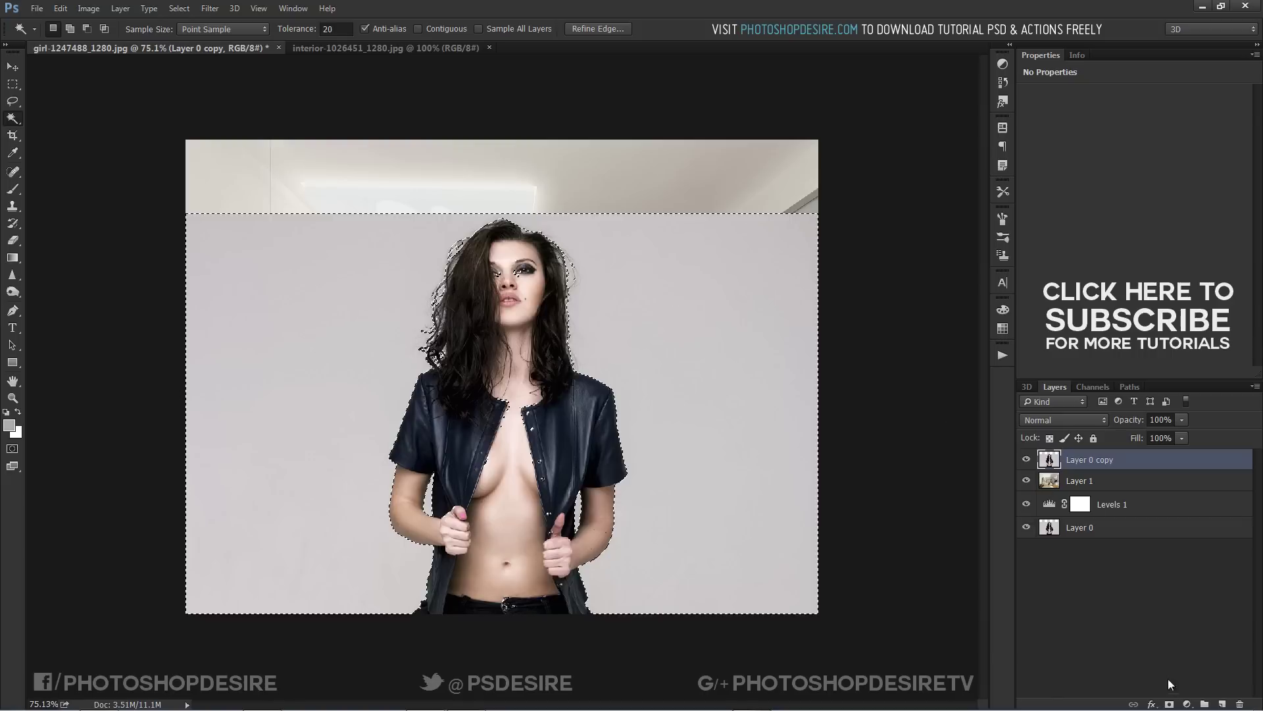
pyautogui.click(1169, 704)
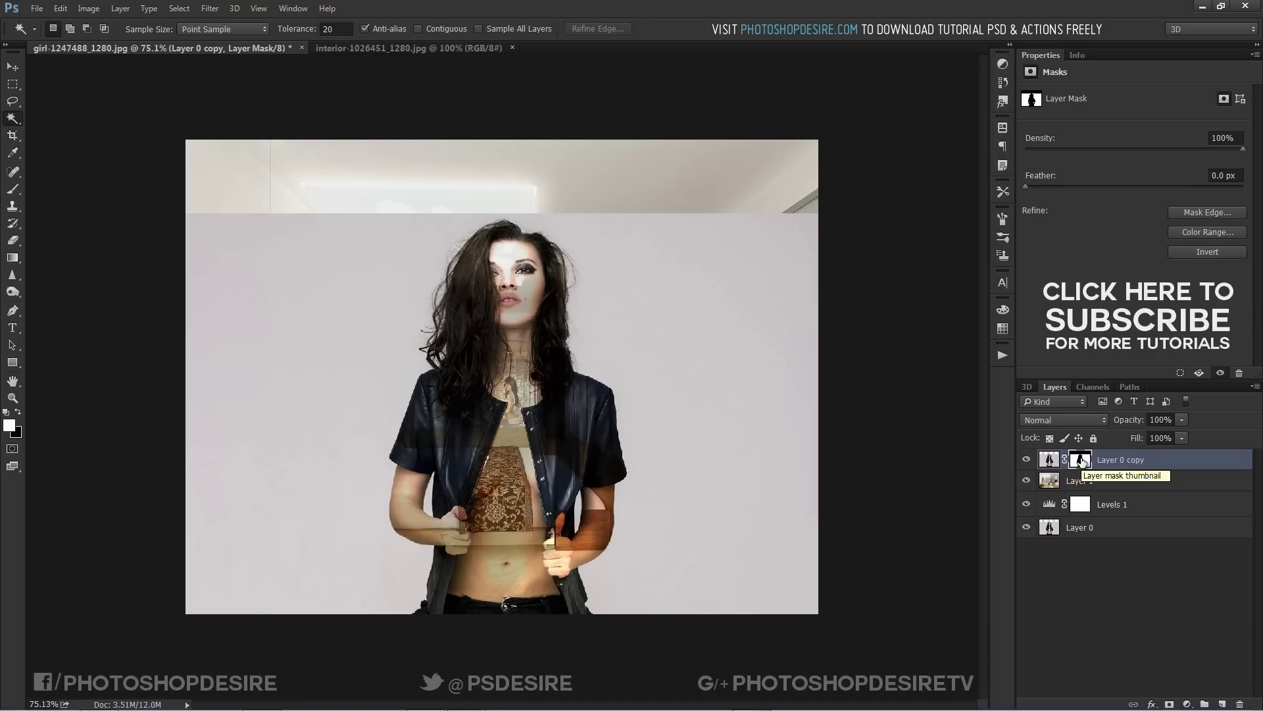
pyautogui.click(180, 9)
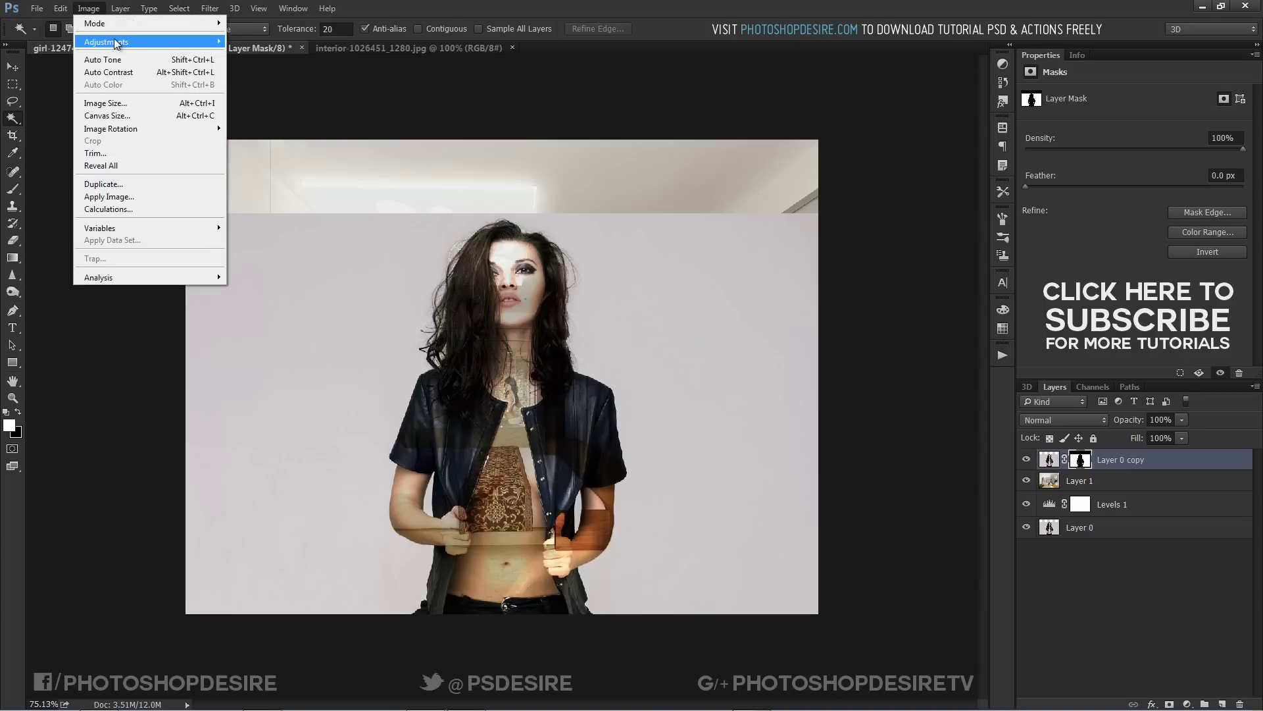
pyautogui.moveTo(193, 47)
pyautogui.click(246, 190)
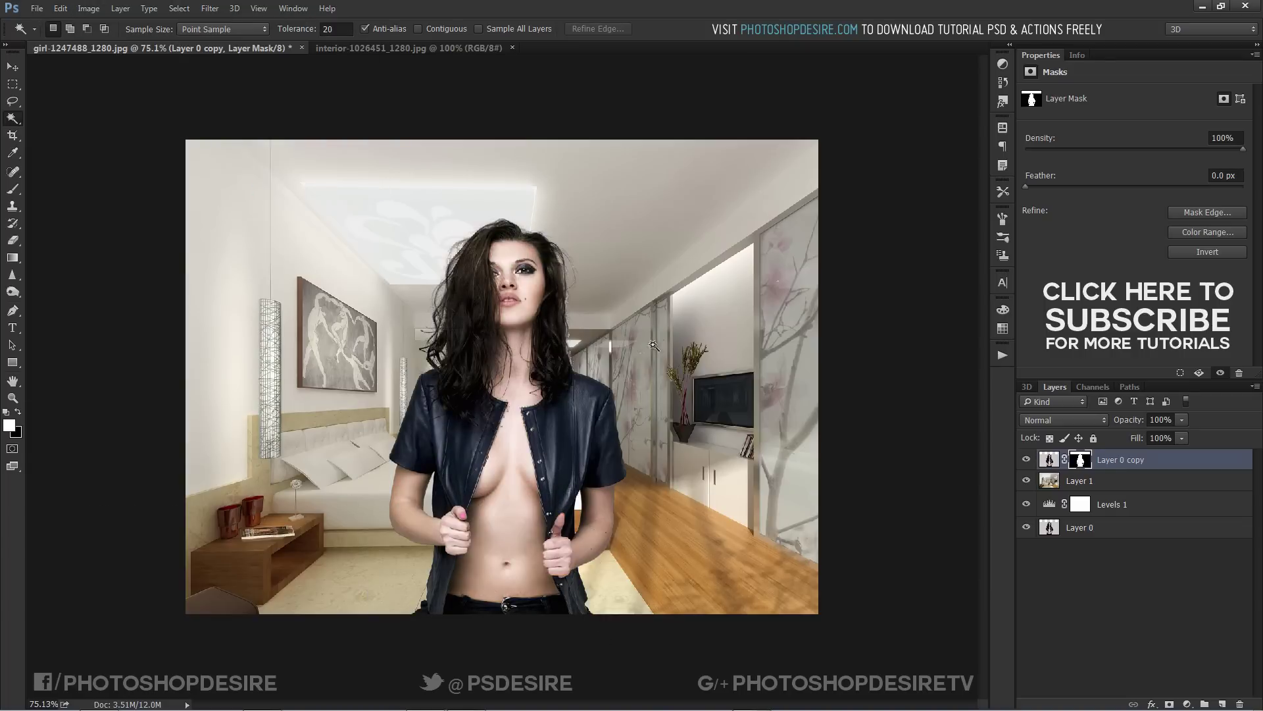
# Step: Zoom in on the woman and set up a 100% opacity and flow brush on Layer 0 copy's mask view
pyautogui.click(13, 67)
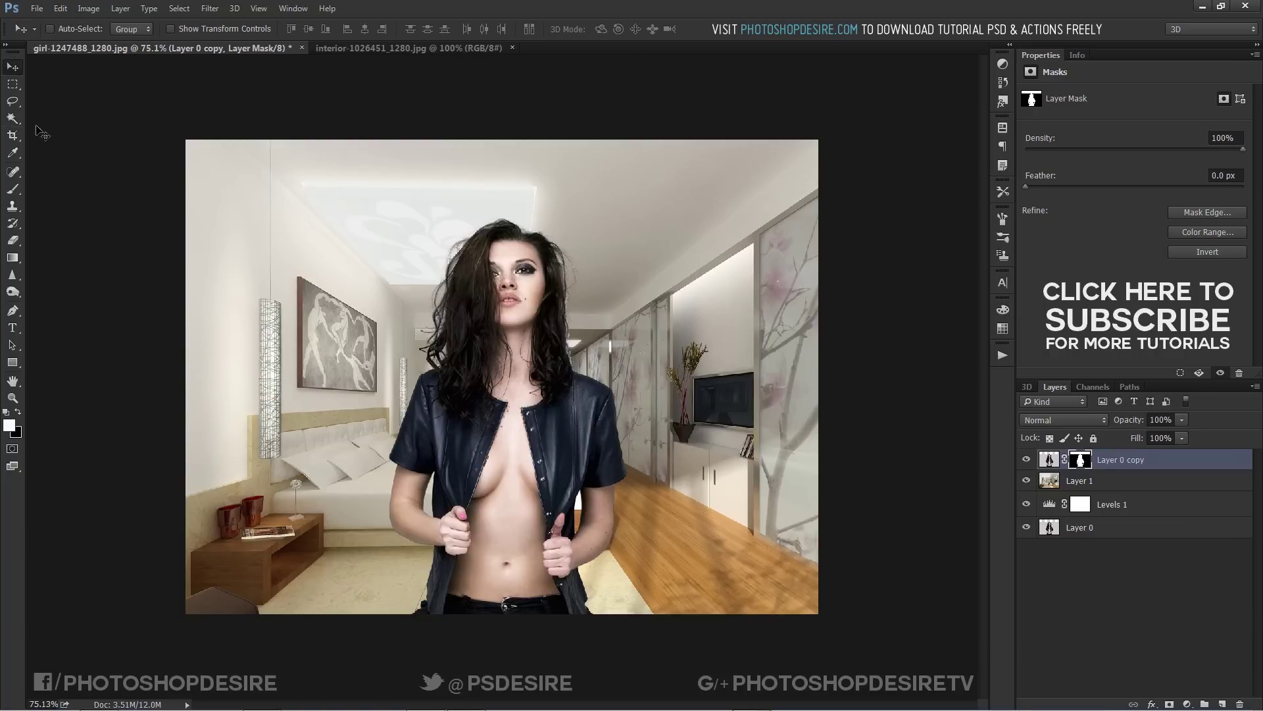
pyautogui.moveTo(434, 266); pyautogui.dragTo(562, 276)
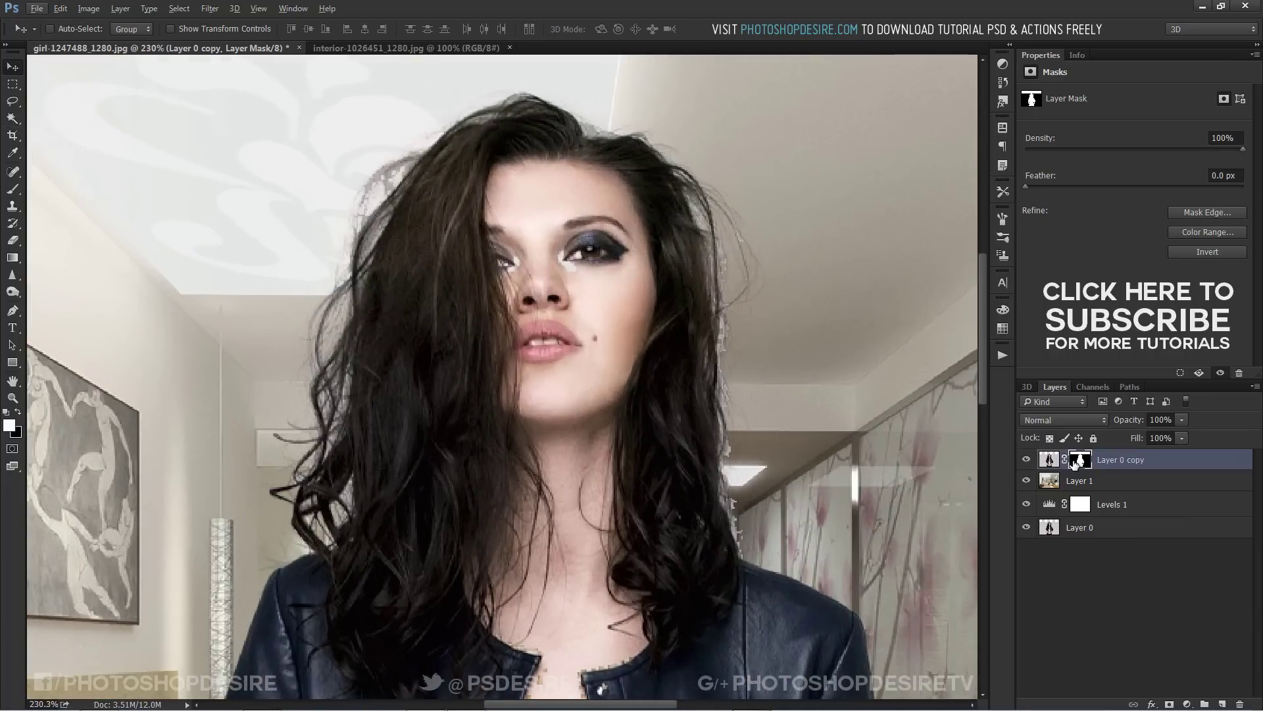
pyautogui.click(12, 189)
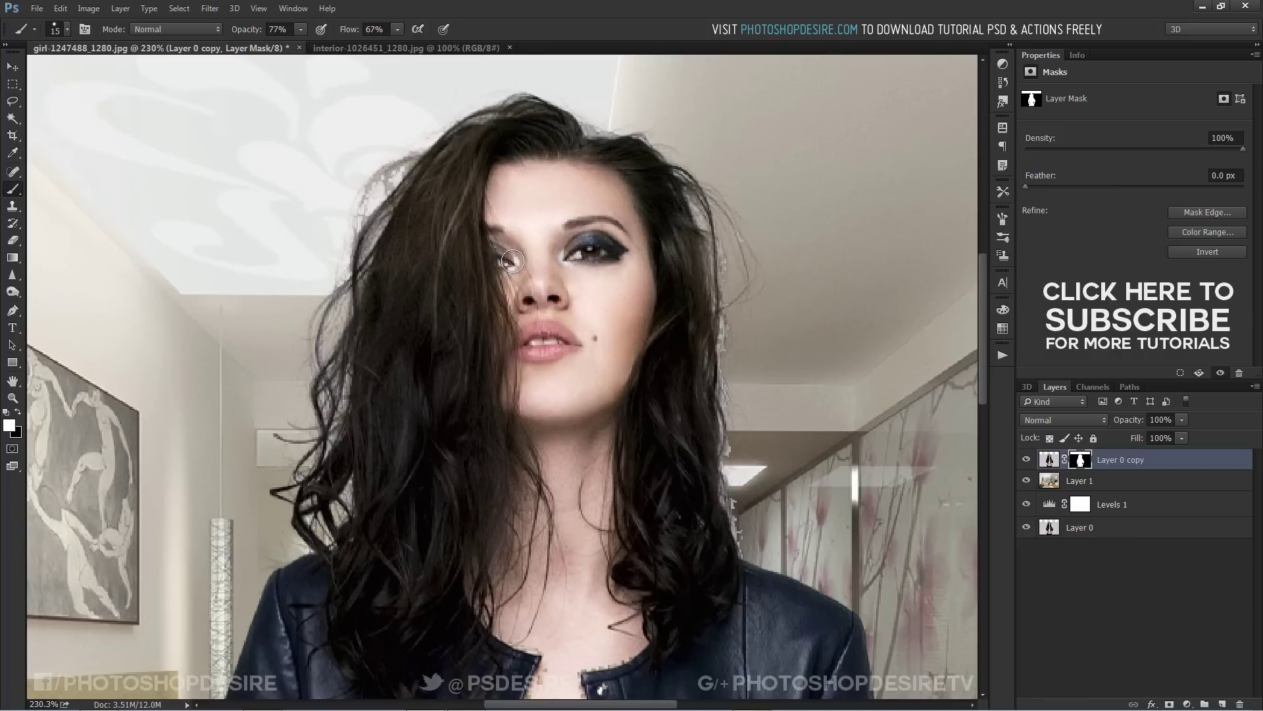
pyautogui.moveTo(247, 29)
pyautogui.mouseDown()
pyautogui.moveTo(297, 45)
pyautogui.moveTo(396, 42)
pyautogui.mouseUp()
pyautogui.hotkey('ctrl', '2')
pyautogui.keyDown('alt'); pyautogui.click(1081, 461); pyautogui.keyUp('alt')
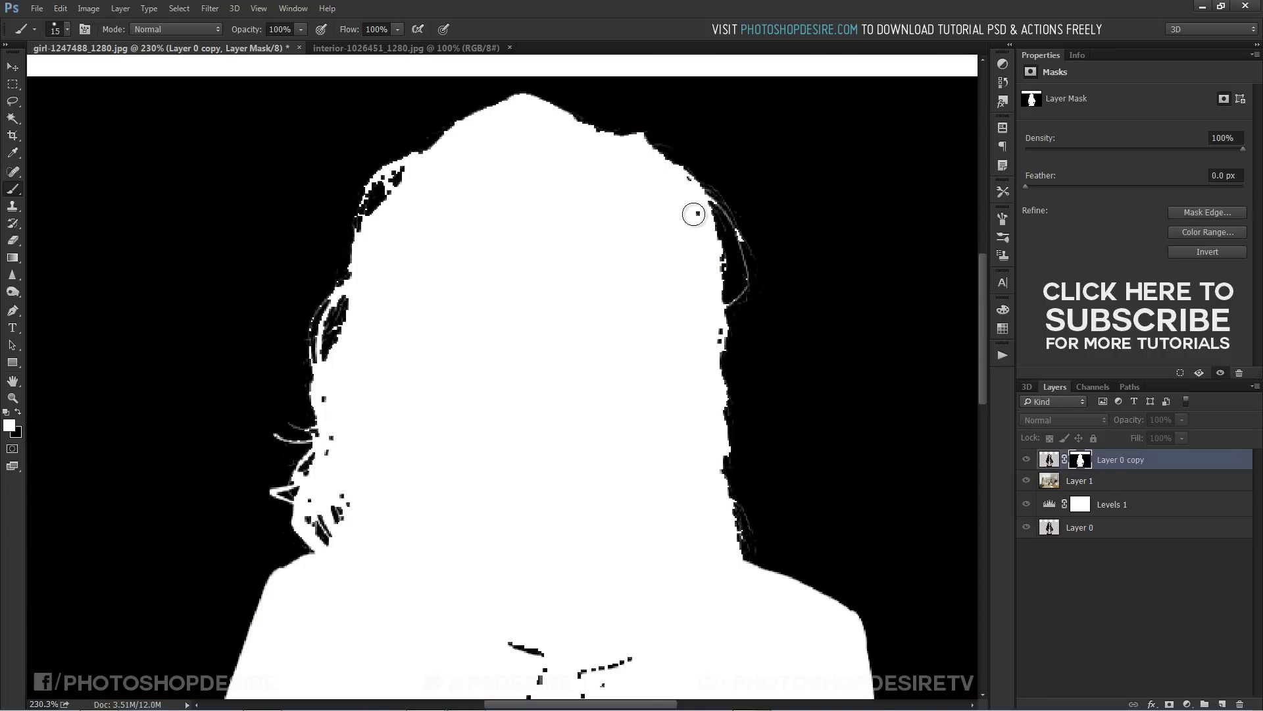
# Step: Paint white over the mask's black specks, including the dotted line and the speck by the waist
pyautogui.scroll(-3, 519, 527)
pyautogui.scroll(-2, 518, 597)
pyautogui.moveTo(544, 450)
pyautogui.mouseDown()
pyautogui.moveTo(515, 444)
pyautogui.moveTo(542, 446)
pyautogui.moveTo(536, 499)
pyautogui.mouseUp()
pyautogui.moveTo(479, 620); pyautogui.dragTo(468, 649)
pyautogui.moveTo(578, 472)
pyautogui.mouseDown()
pyautogui.moveTo(597, 551)
pyautogui.moveTo(597, 459)
pyautogui.moveTo(628, 461)
pyautogui.moveTo(592, 486)
pyautogui.moveTo(617, 526)
pyautogui.moveTo(610, 464)
pyautogui.moveTo(630, 544)
pyautogui.moveTo(631, 476)
pyautogui.moveTo(648, 567)
pyautogui.mouseUp()
pyautogui.scroll(-3, 598, 527)
pyautogui.moveTo(657, 654); pyautogui.dragTo(661, 674)
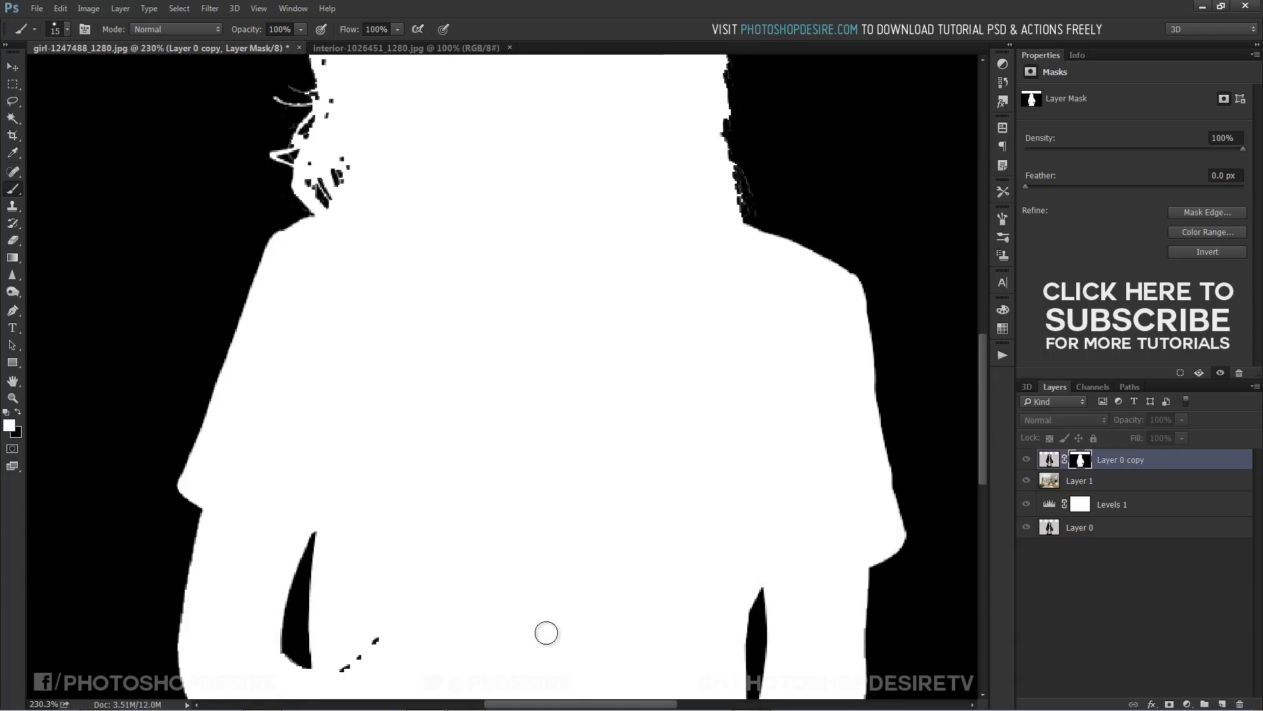
# Step: Paint out the remaining specks near the left hand, then return to the composite view
pyautogui.scroll(-2, 500, 599)
pyautogui.moveTo(355, 528); pyautogui.dragTo(378, 503)
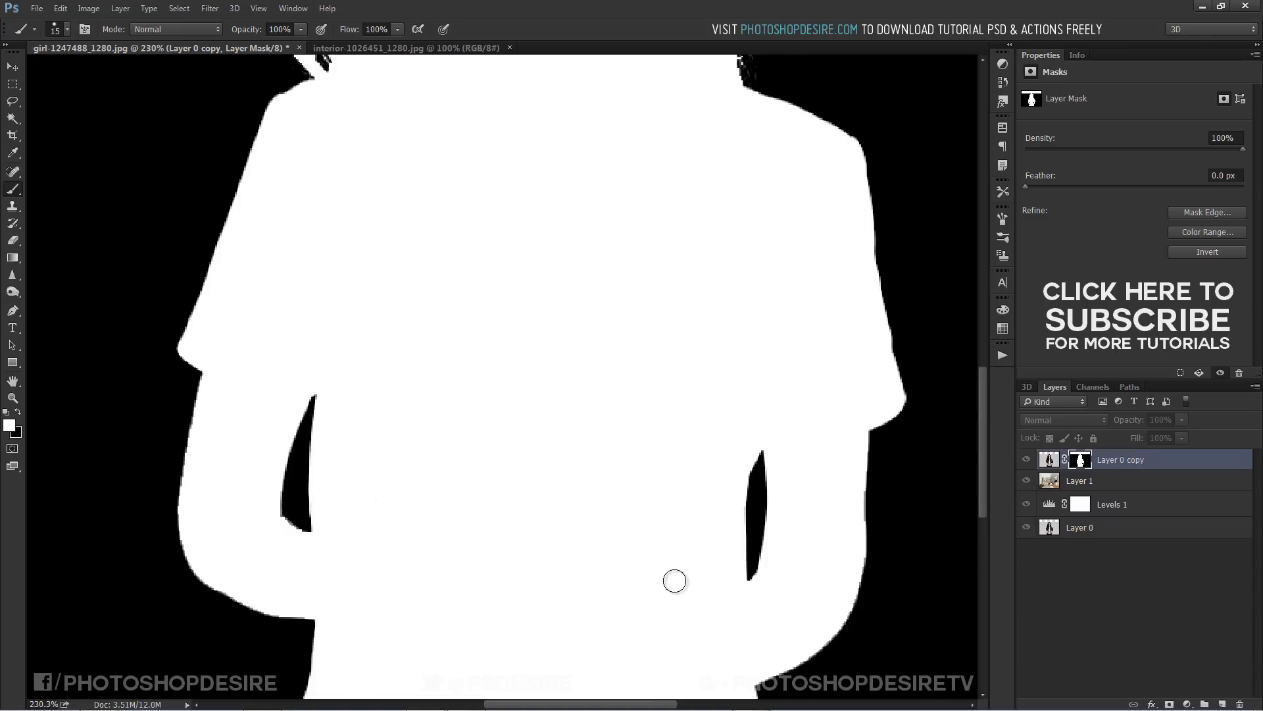
pyautogui.click(671, 581)
pyautogui.scroll(-2, 592, 575)
pyautogui.scroll(-1, 577, 581)
pyautogui.moveTo(536, 592)
pyautogui.mouseDown()
pyautogui.moveTo(536, 609)
pyautogui.moveTo(575, 609)
pyautogui.mouseUp()
pyautogui.keyDown('alt'); pyautogui.scroll(-4, 520, 448); pyautogui.keyUp('alt')
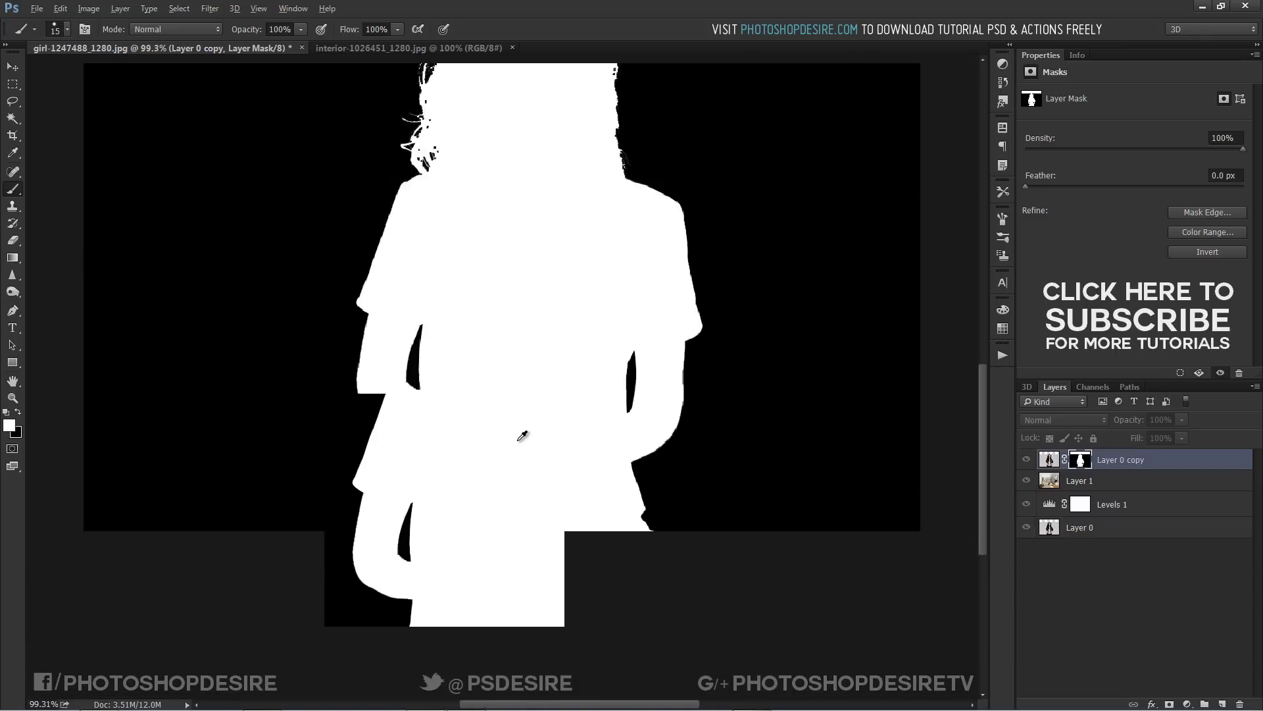
pyautogui.keyDown('alt'); pyautogui.scroll(1, 475, 524); pyautogui.keyUp('alt')
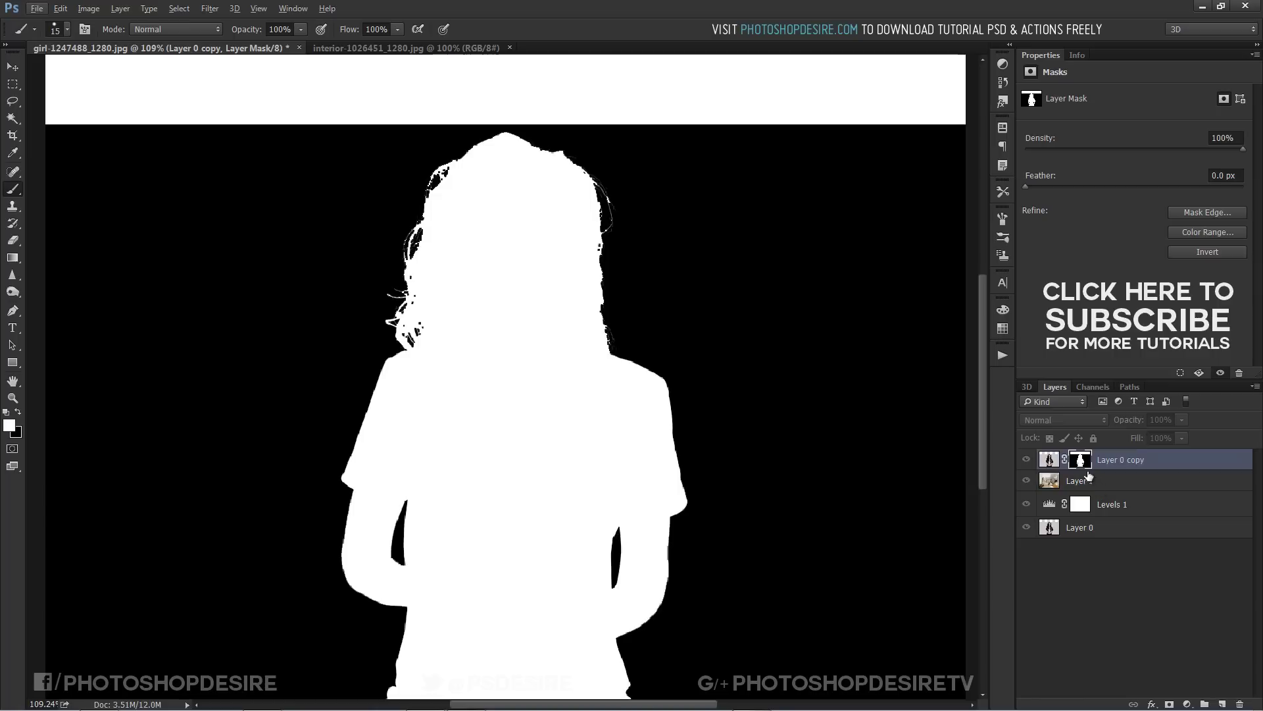
pyautogui.keyDown('alt'); pyautogui.click(1079, 460); pyautogui.keyUp('alt')
# Step: Choose the standard Brush and paint on the mask beside the woman's hair on the left
pyautogui.keyDown('alt'); pyautogui.scroll(4, 649, 323); pyautogui.keyUp('alt')
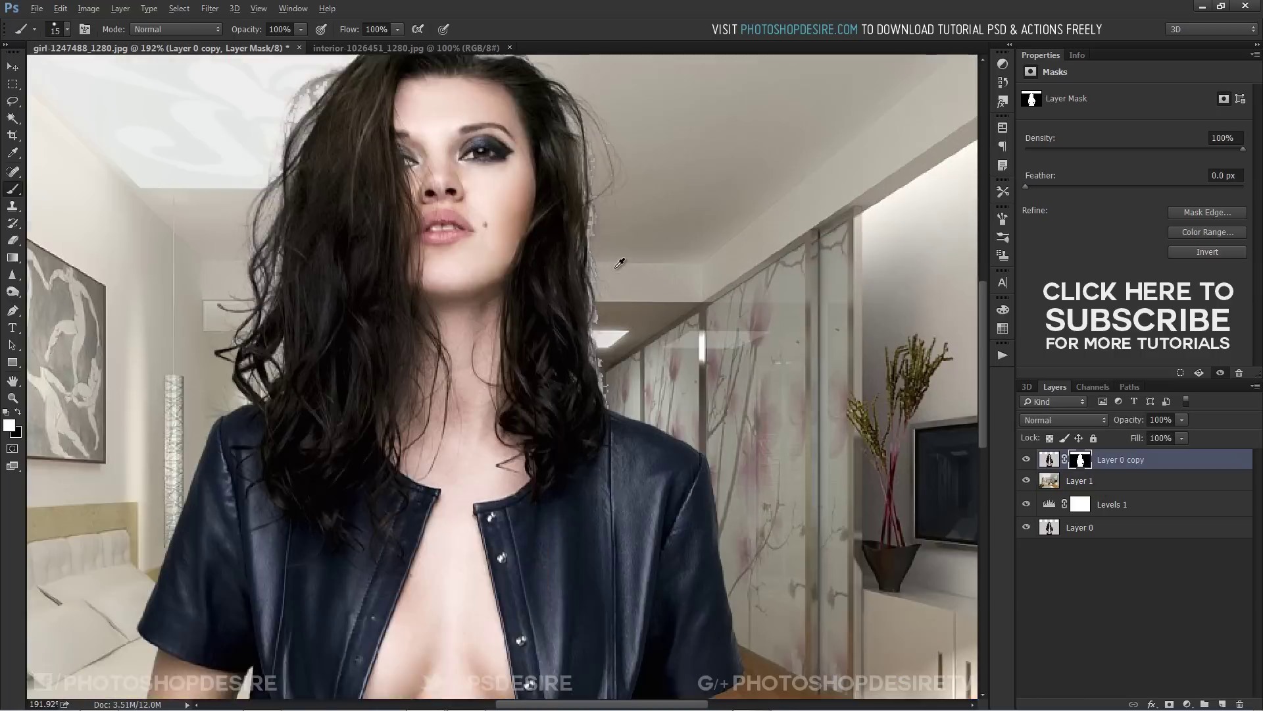
pyautogui.scroll(1, 333, 372)
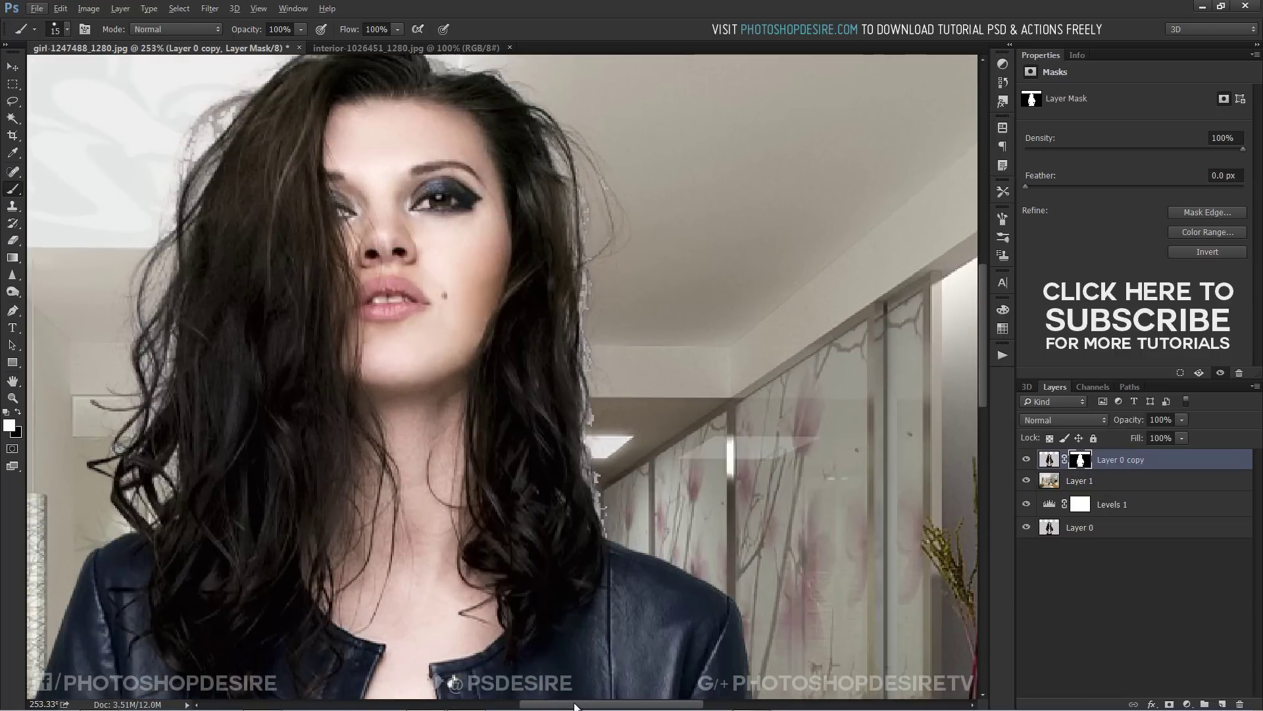
pyautogui.hscroll(-3, 306, 374)
pyautogui.scroll(1, 306, 374)
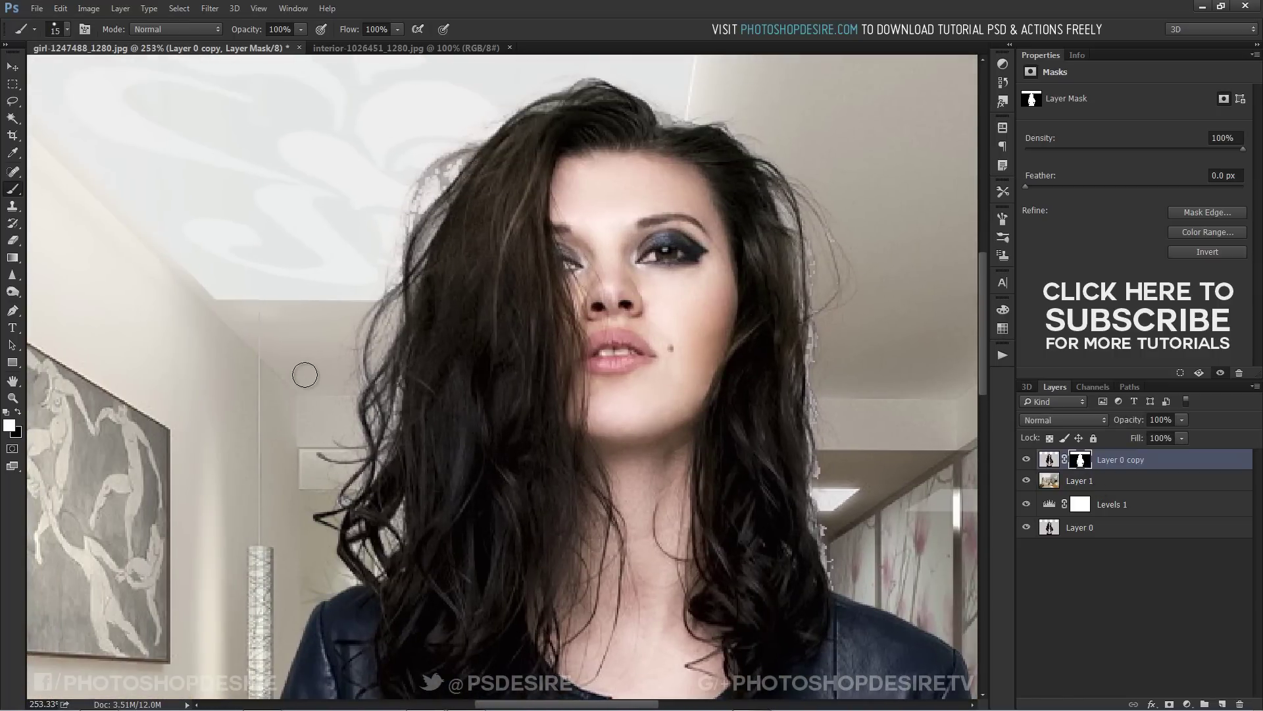
pyautogui.click(13, 191)
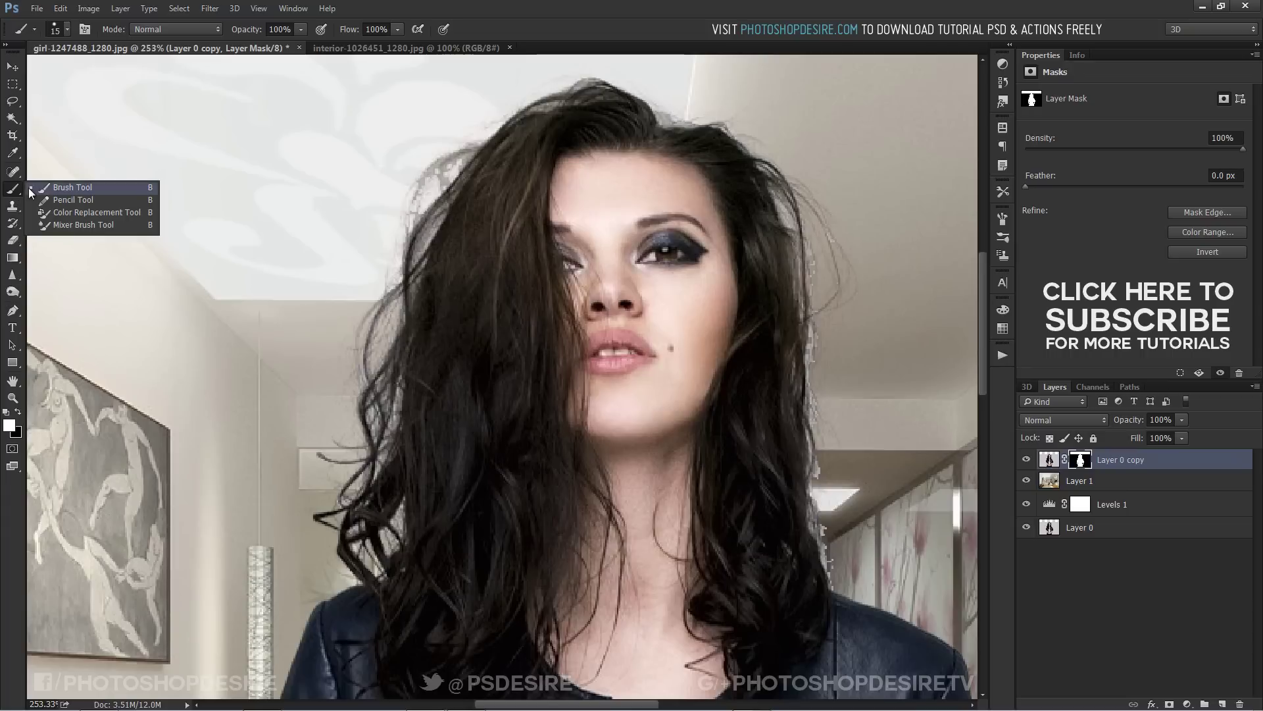
pyautogui.click(66, 184)
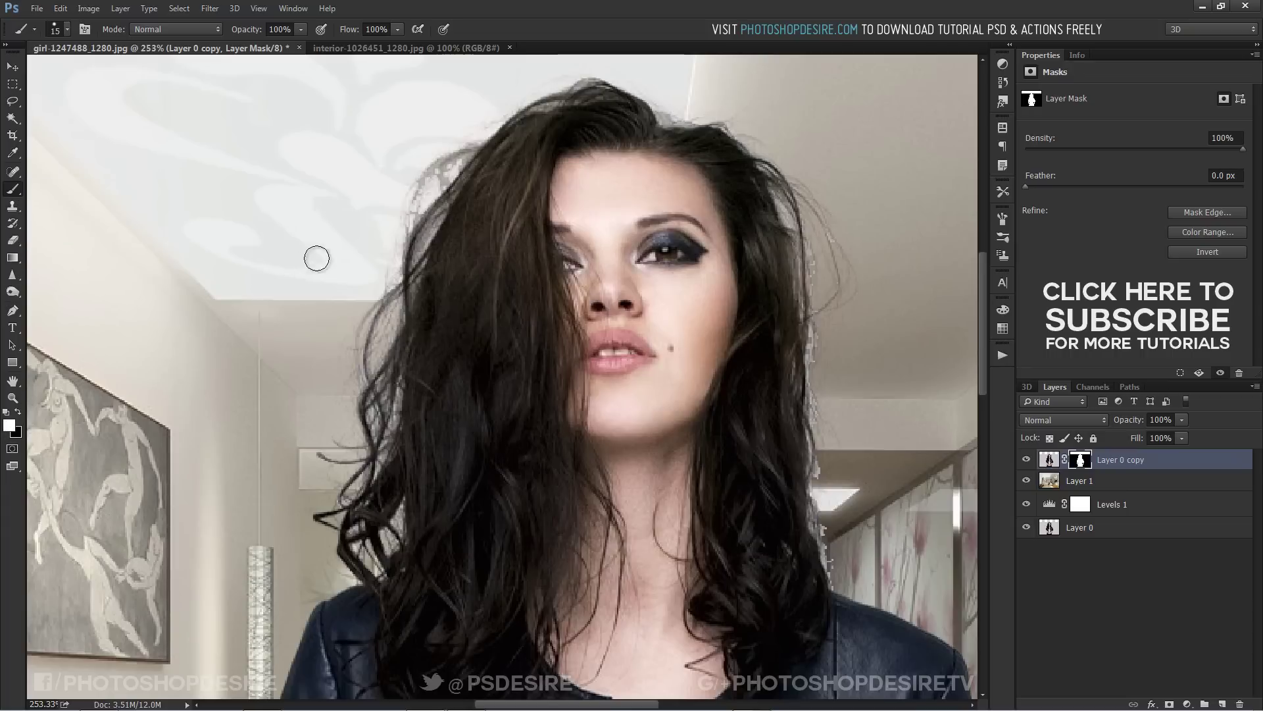
pyautogui.moveTo(438, 172); pyautogui.dragTo(361, 400)
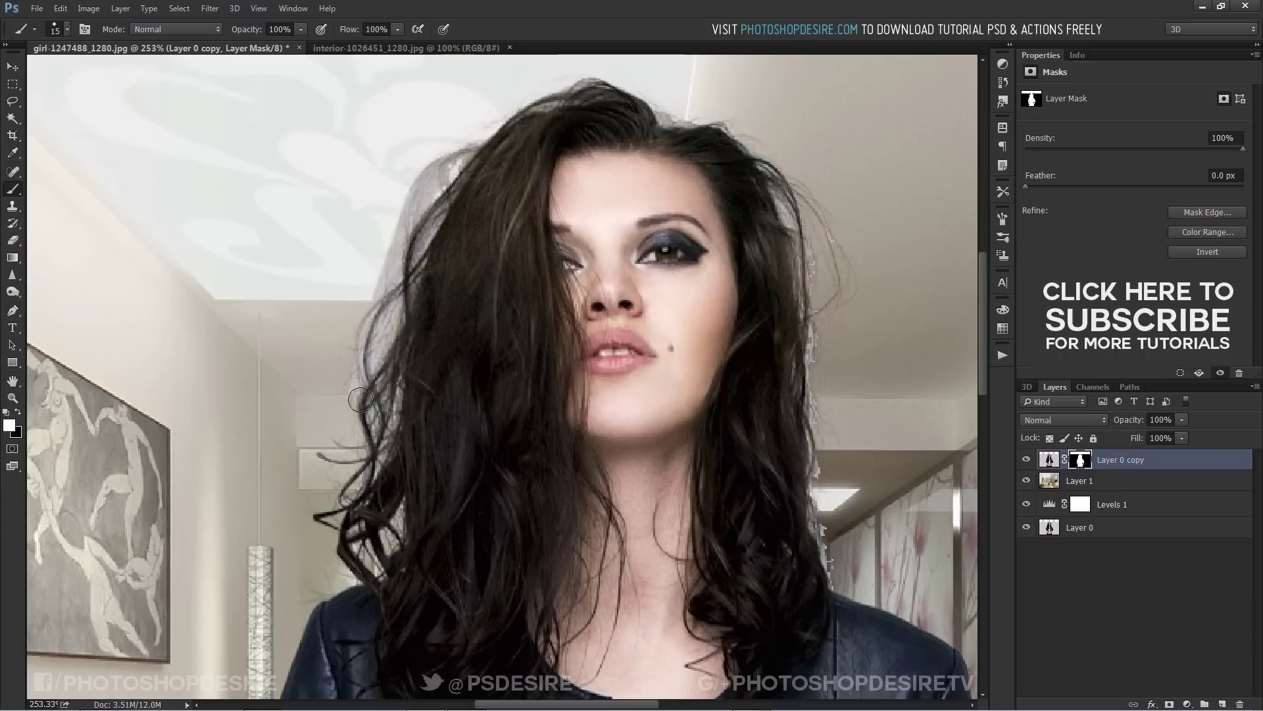
# Step: Paint black to hide the grey fringe along the left edge and top of her hair
pyautogui.click(18, 412)
pyautogui.moveTo(351, 345)
pyautogui.mouseDown()
pyautogui.moveTo(359, 376)
pyautogui.moveTo(326, 472)
pyautogui.moveTo(324, 452)
pyautogui.moveTo(347, 490)
pyautogui.mouseUp()
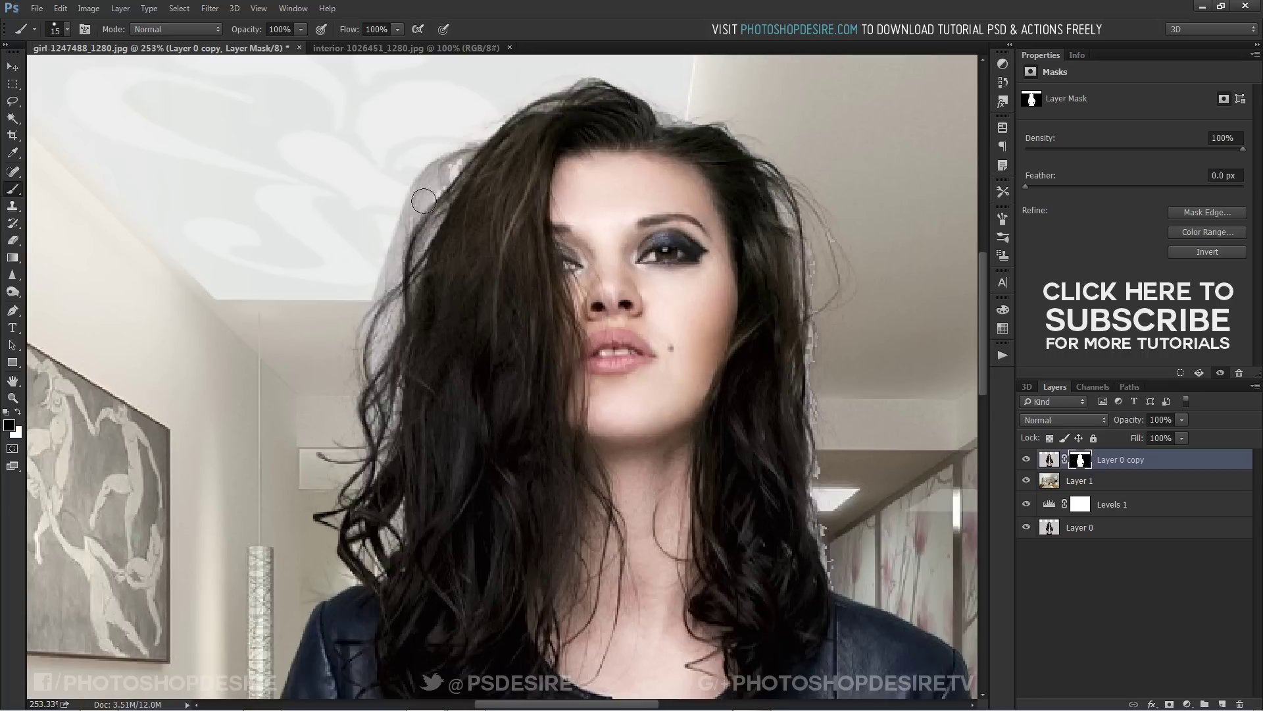
pyautogui.moveTo(458, 148)
pyautogui.mouseDown()
pyautogui.moveTo(402, 225)
pyautogui.moveTo(367, 338)
pyautogui.moveTo(361, 368)
pyautogui.moveTo(381, 316)
pyautogui.moveTo(344, 501)
pyautogui.moveTo(364, 555)
pyautogui.mouseUp()
pyautogui.scroll(2, 198, 332)
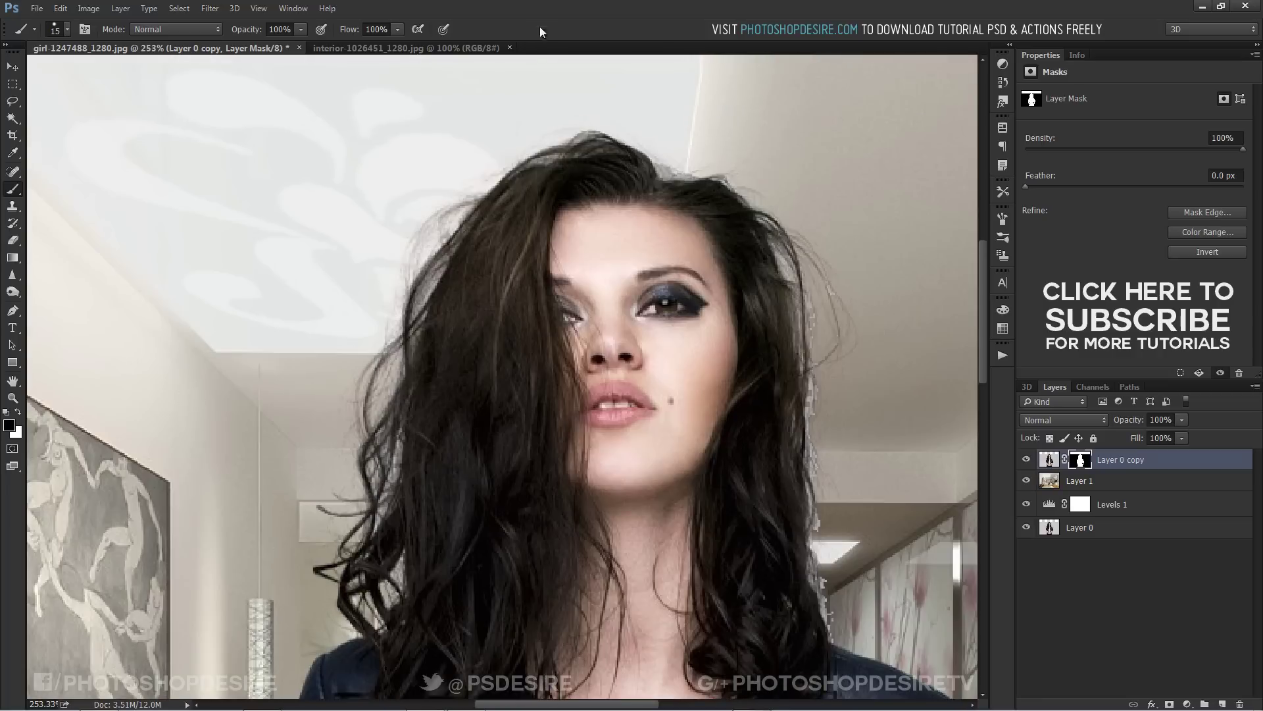
pyautogui.moveTo(538, 142)
pyautogui.mouseDown()
pyautogui.moveTo(751, 206)
pyautogui.moveTo(785, 234)
pyautogui.moveTo(806, 284)
pyautogui.moveTo(775, 238)
pyautogui.moveTo(797, 280)
pyautogui.moveTo(806, 255)
pyautogui.moveTo(842, 334)
pyautogui.moveTo(813, 312)
pyautogui.moveTo(792, 319)
pyautogui.moveTo(783, 262)
pyautogui.moveTo(807, 429)
pyautogui.moveTo(818, 422)
pyautogui.moveTo(817, 467)
pyautogui.moveTo(799, 418)
pyautogui.moveTo(811, 560)
pyautogui.moveTo(844, 641)
pyautogui.mouseUp()
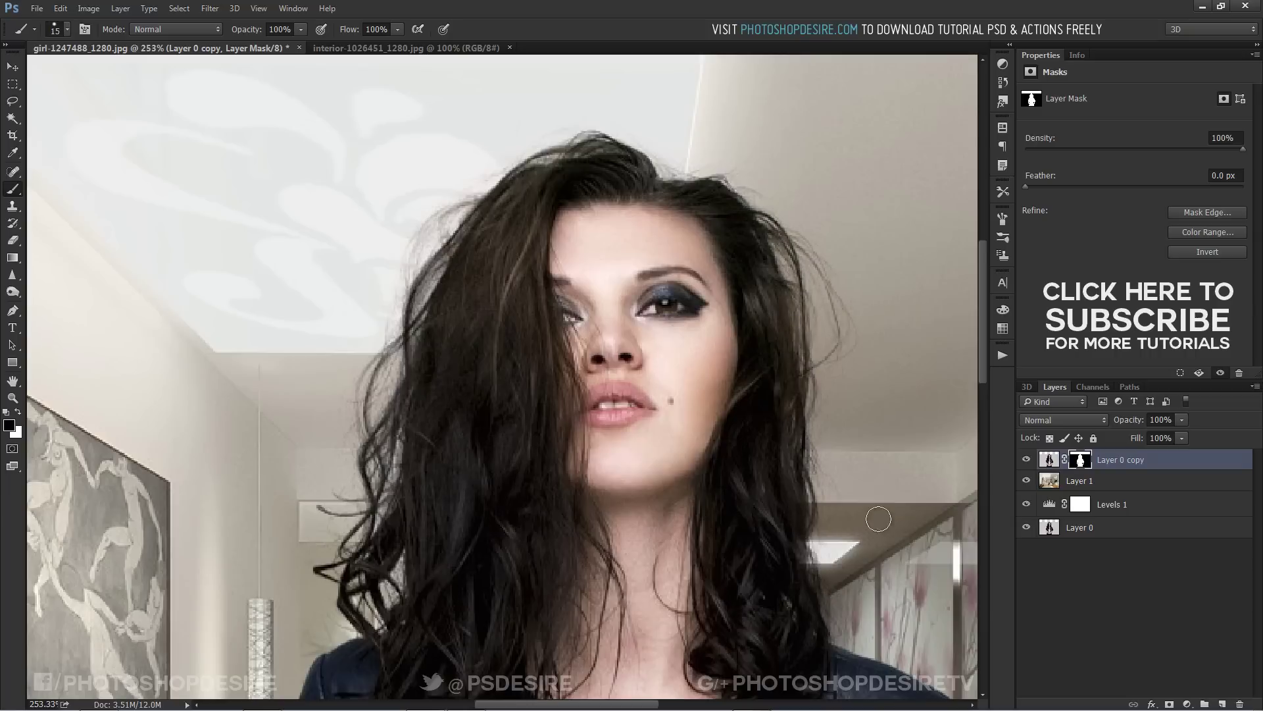
pyautogui.scroll(-3, 835, 474)
pyautogui.scroll(-1, 836, 474)
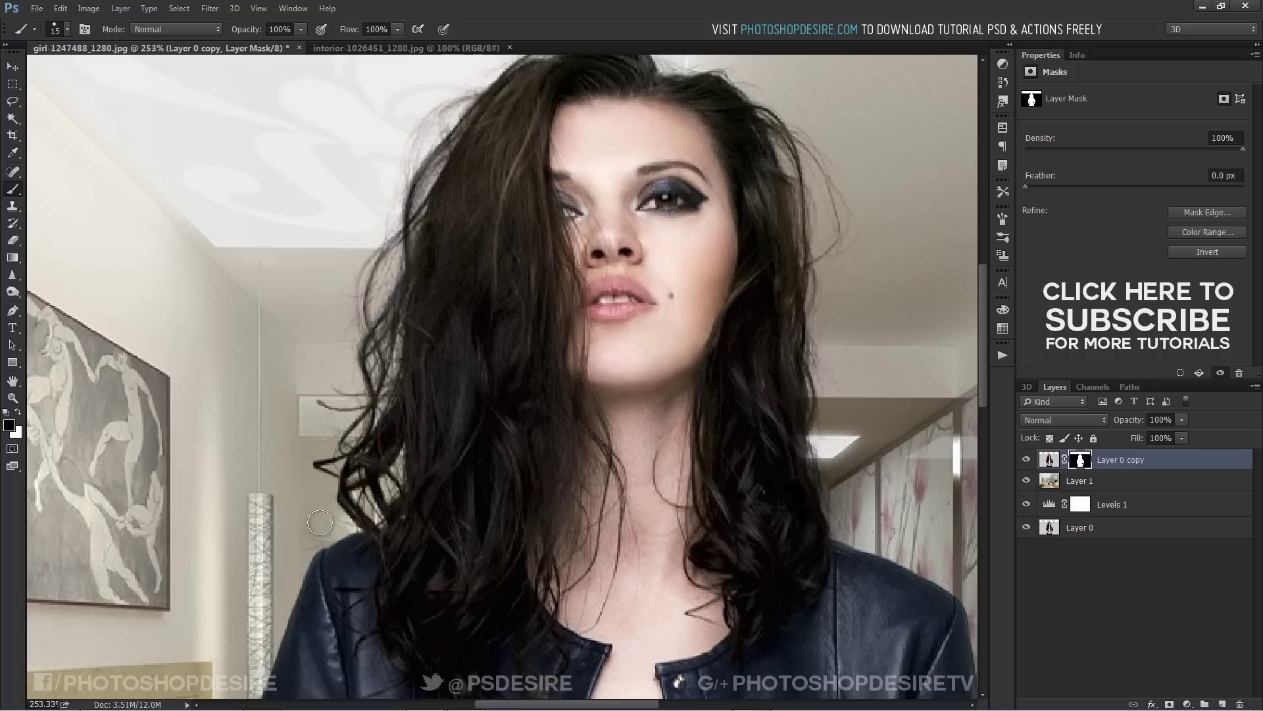
pyautogui.click(12, 66)
pyautogui.scroll(-5, 592, 401)
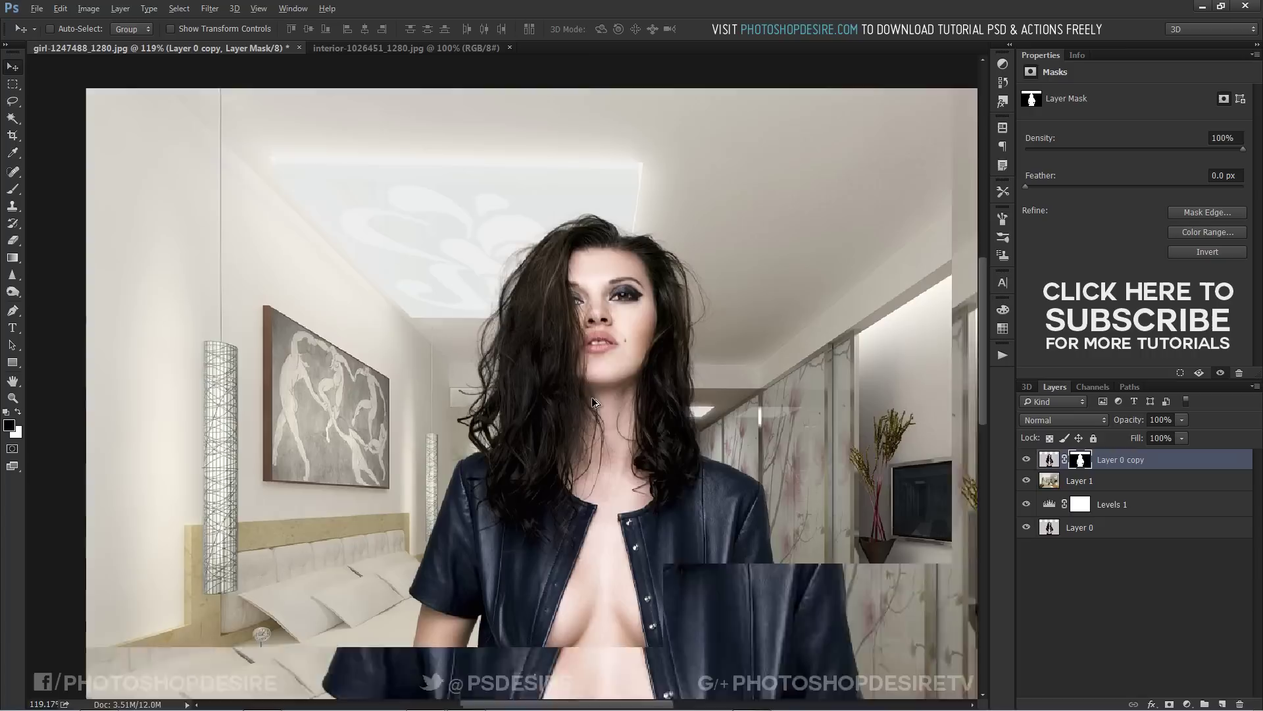
pyautogui.scroll(2, 605, 632)
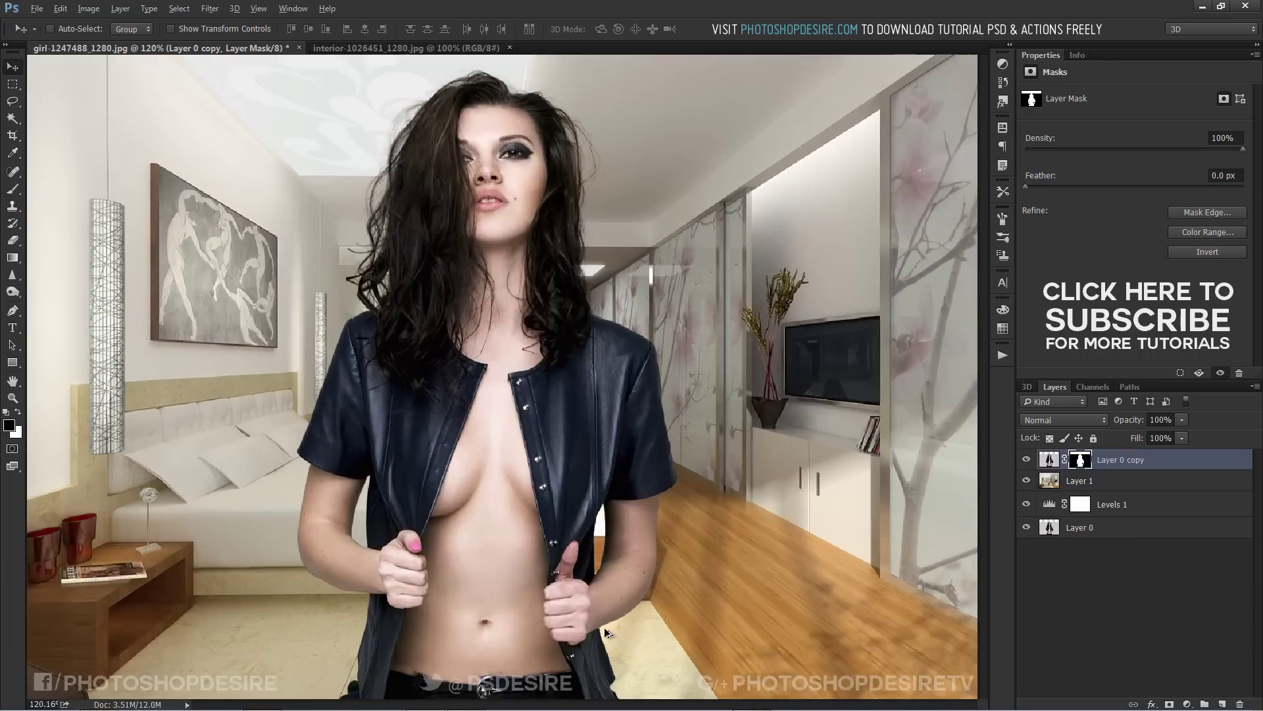
pyautogui.scroll(2, 606, 632)
pyautogui.scroll(-3, 605, 622)
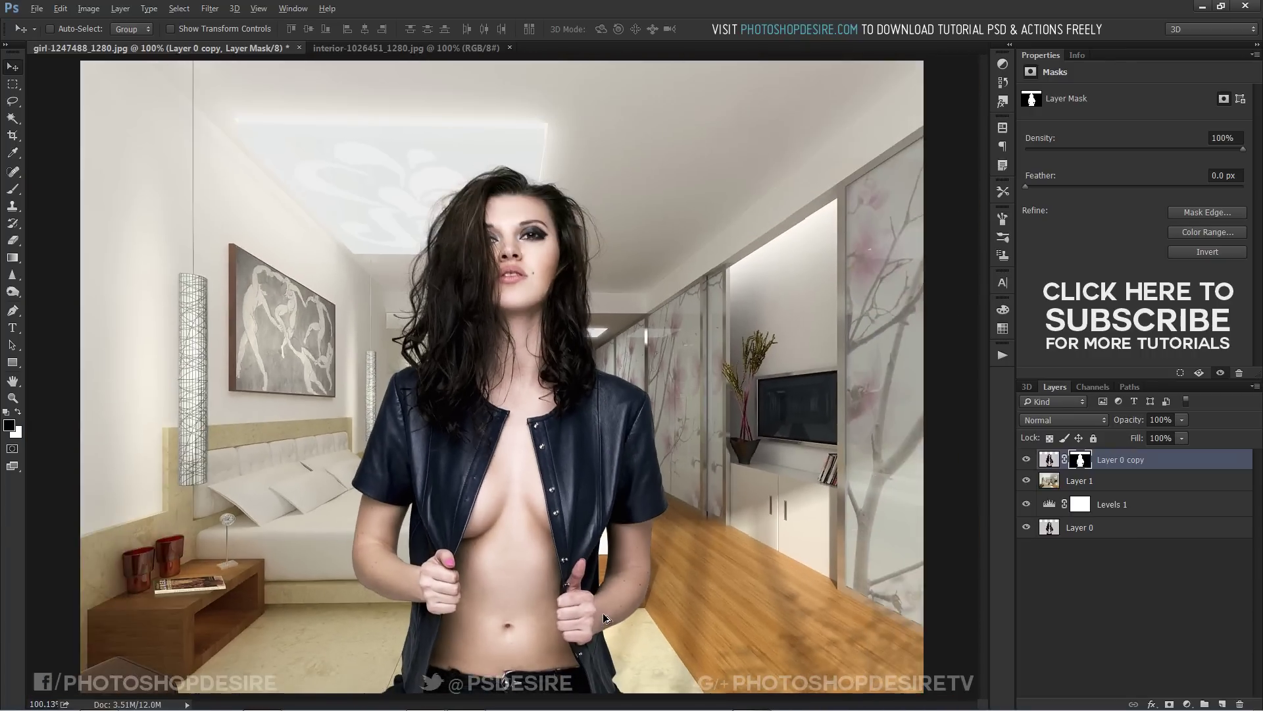
pyautogui.hotkey('ctrl', 'z')
pyautogui.hotkey('ctrl', 'z')
pyautogui.hotkey('ctrl', 'z')
pyautogui.hotkey('ctrl', 'z')
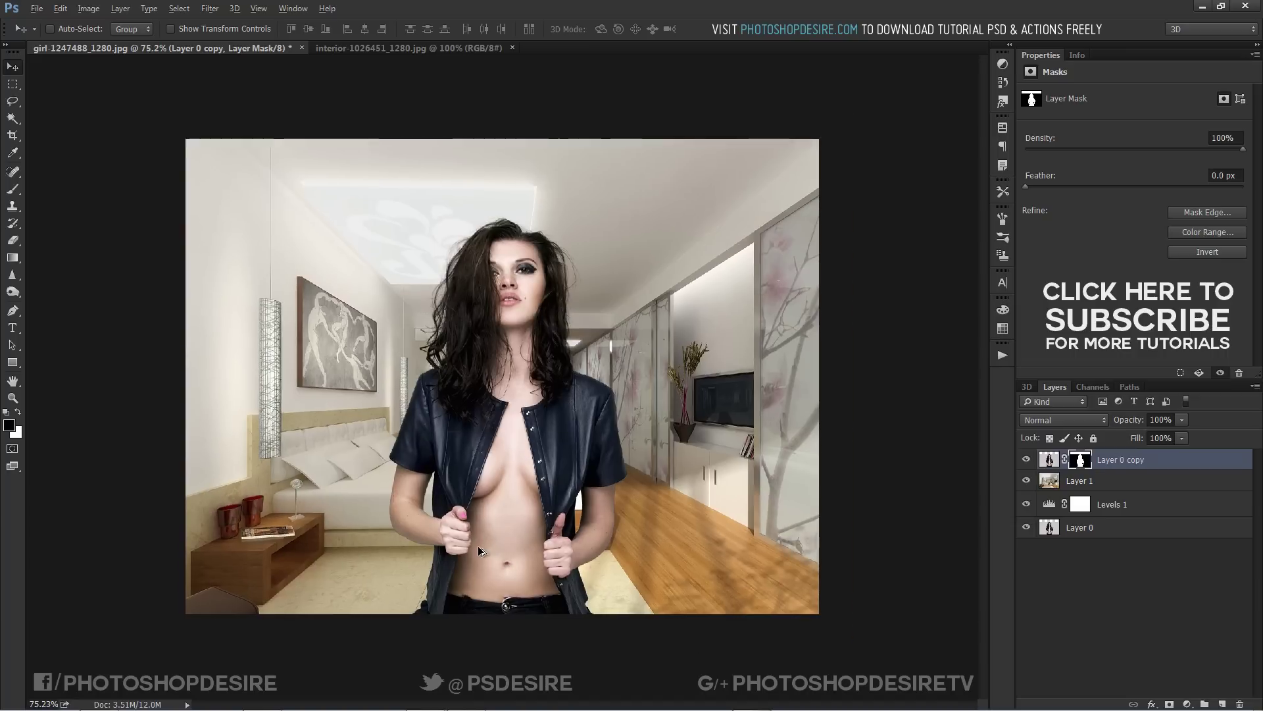
pyautogui.scroll(-1, 483, 551)
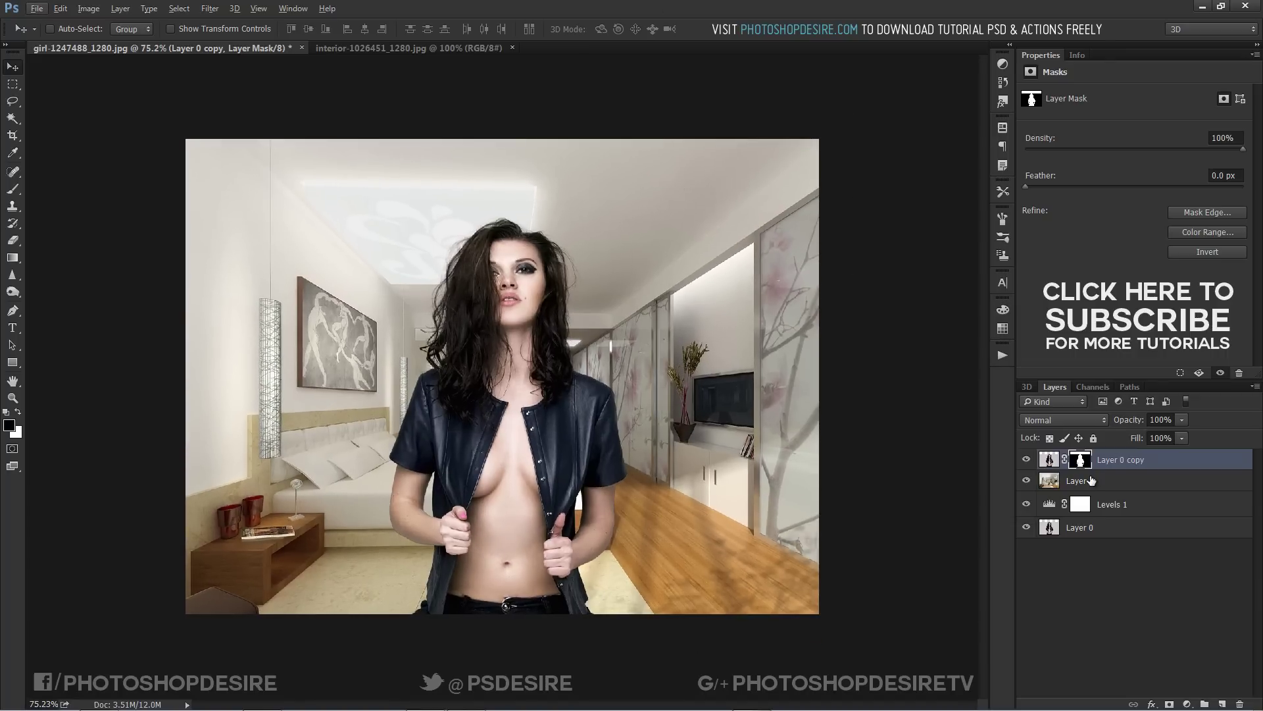
pyautogui.click(1027, 463)
pyautogui.click(1028, 462)
# Step: Duplicate the room Layer 1 and move Layer 1 copy above the cut-out woman
pyautogui.click(1080, 483)
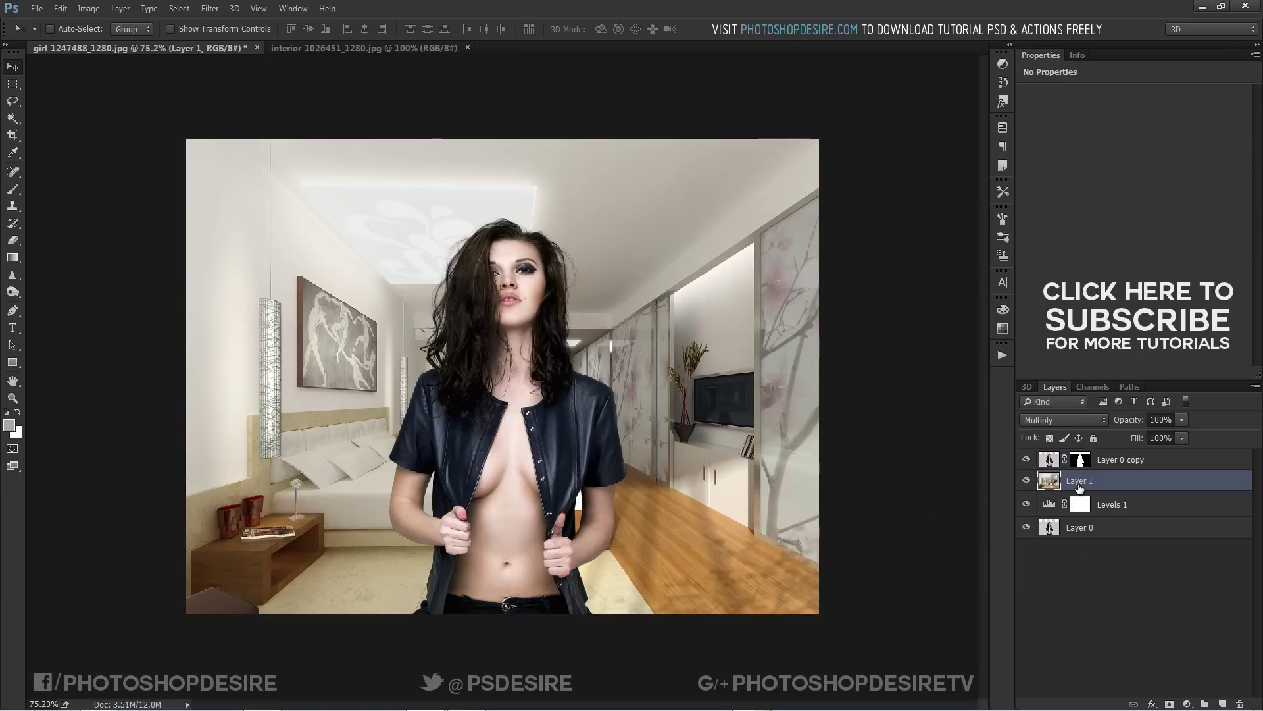
pyautogui.rightClick(1080, 483)
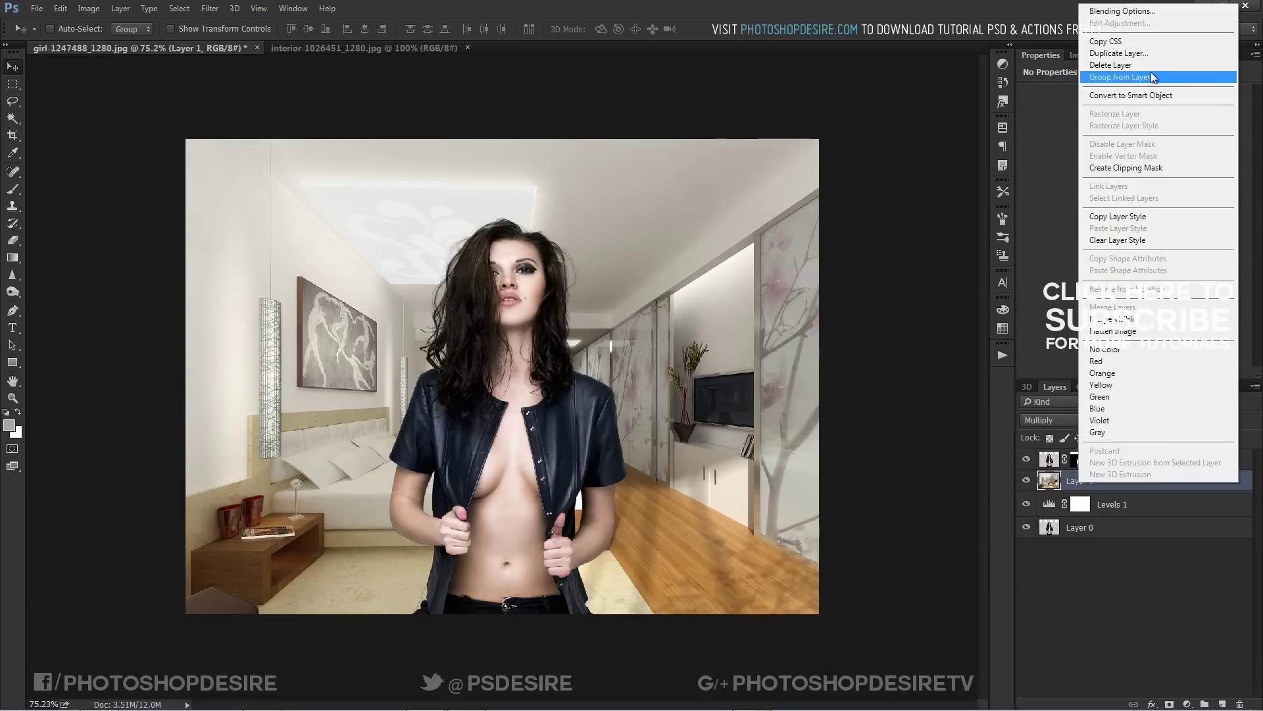
pyautogui.click(1132, 53)
pyautogui.click(577, 152)
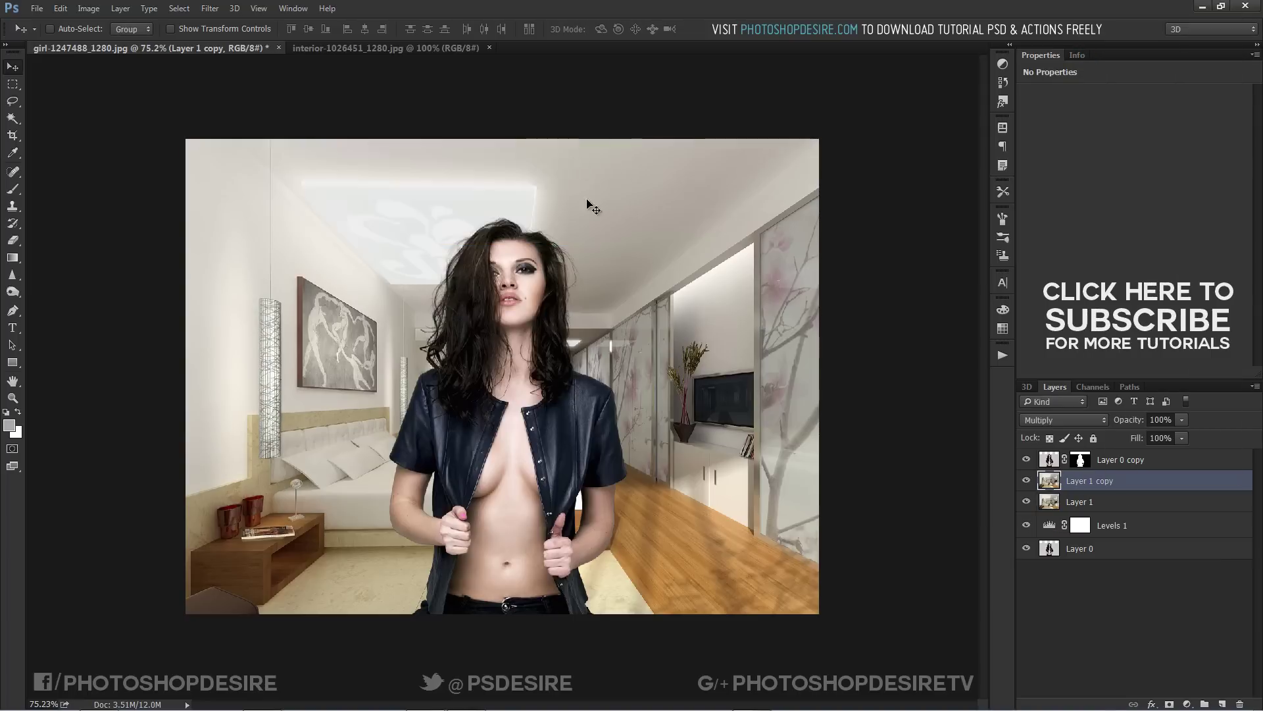
pyautogui.moveTo(1094, 484); pyautogui.dragTo(1096, 455)
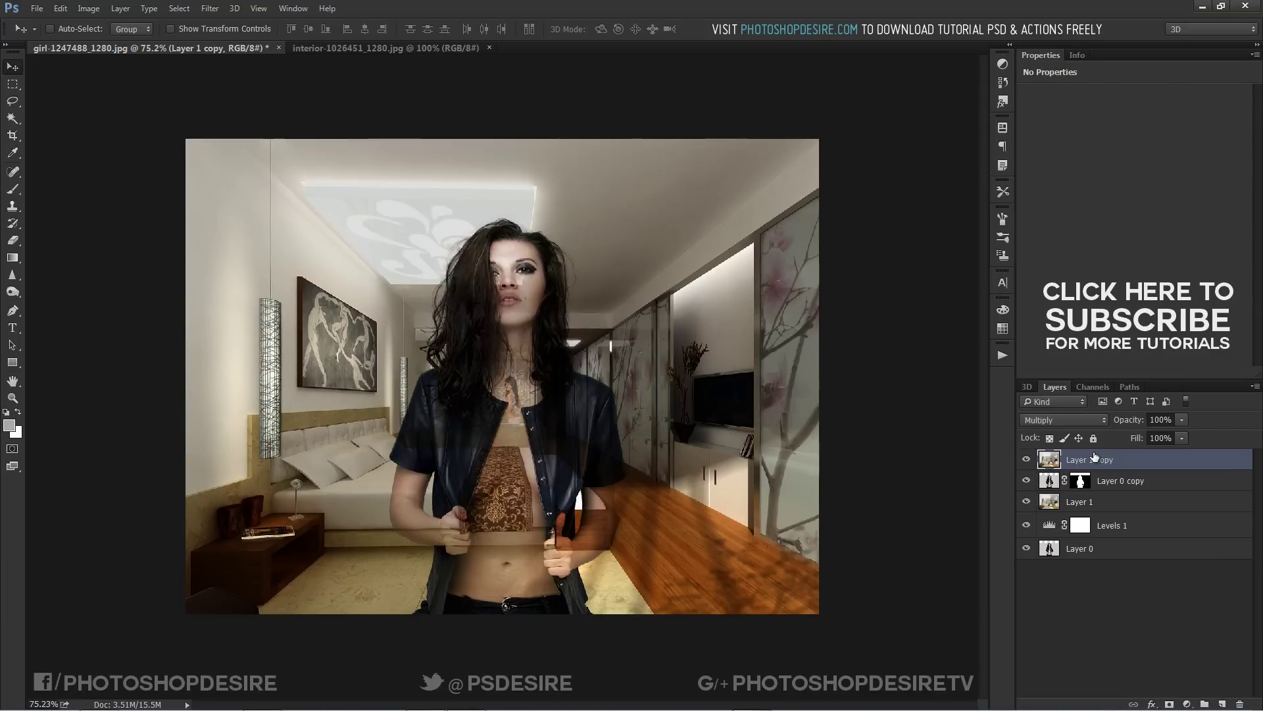
# Step: Set Layer 1 copy to Normal blending and clip it to the woman's layer
pyautogui.click(1035, 422)
pyautogui.click(1042, 101)
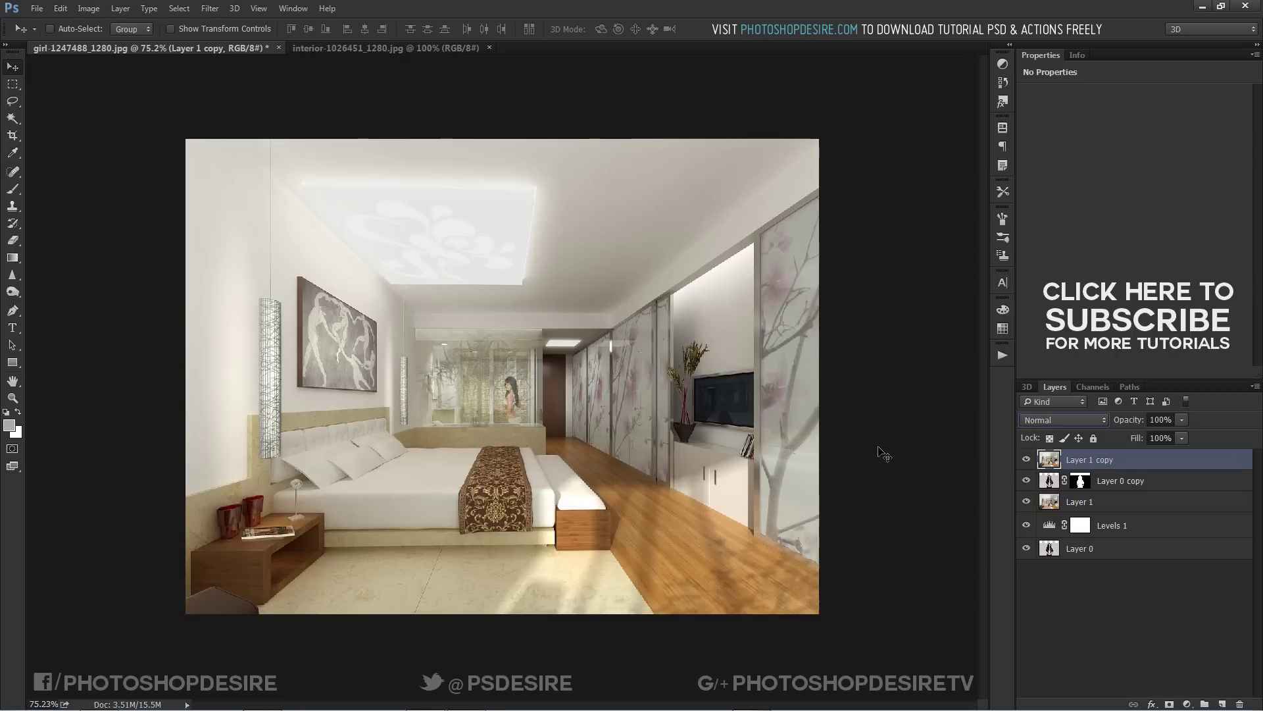
pyautogui.rightClick(1089, 464)
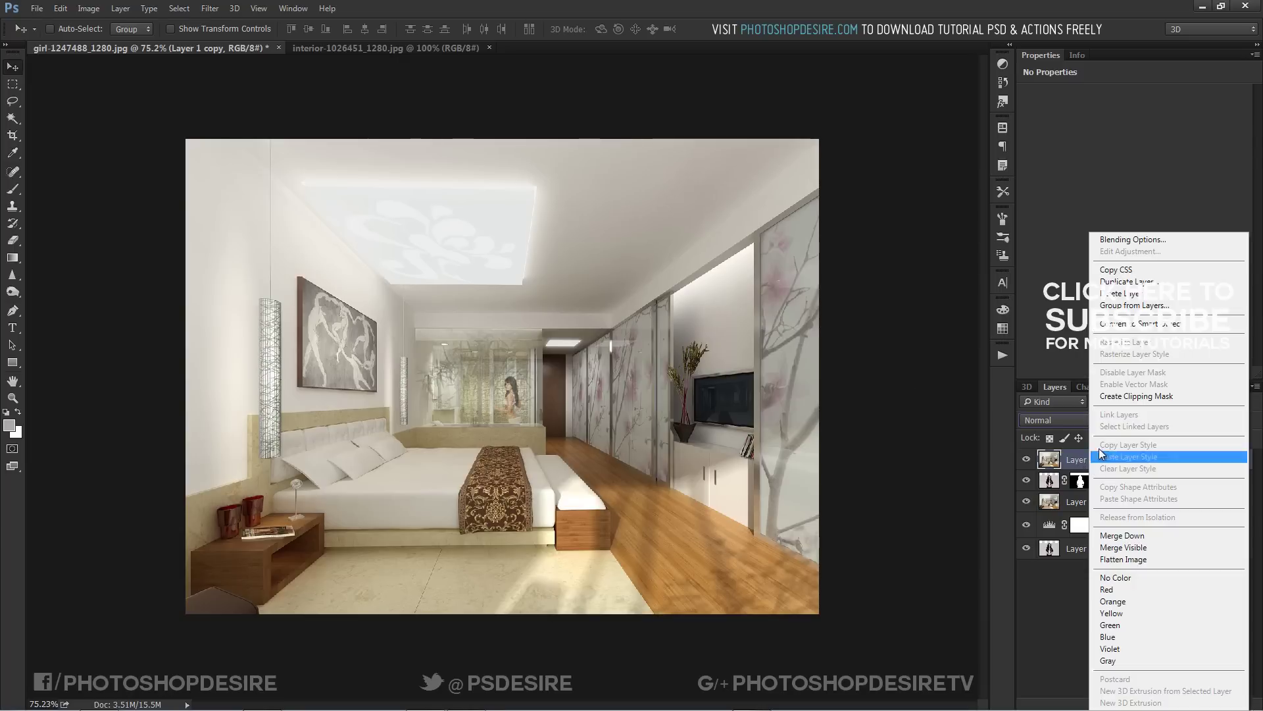
pyautogui.click(1117, 407)
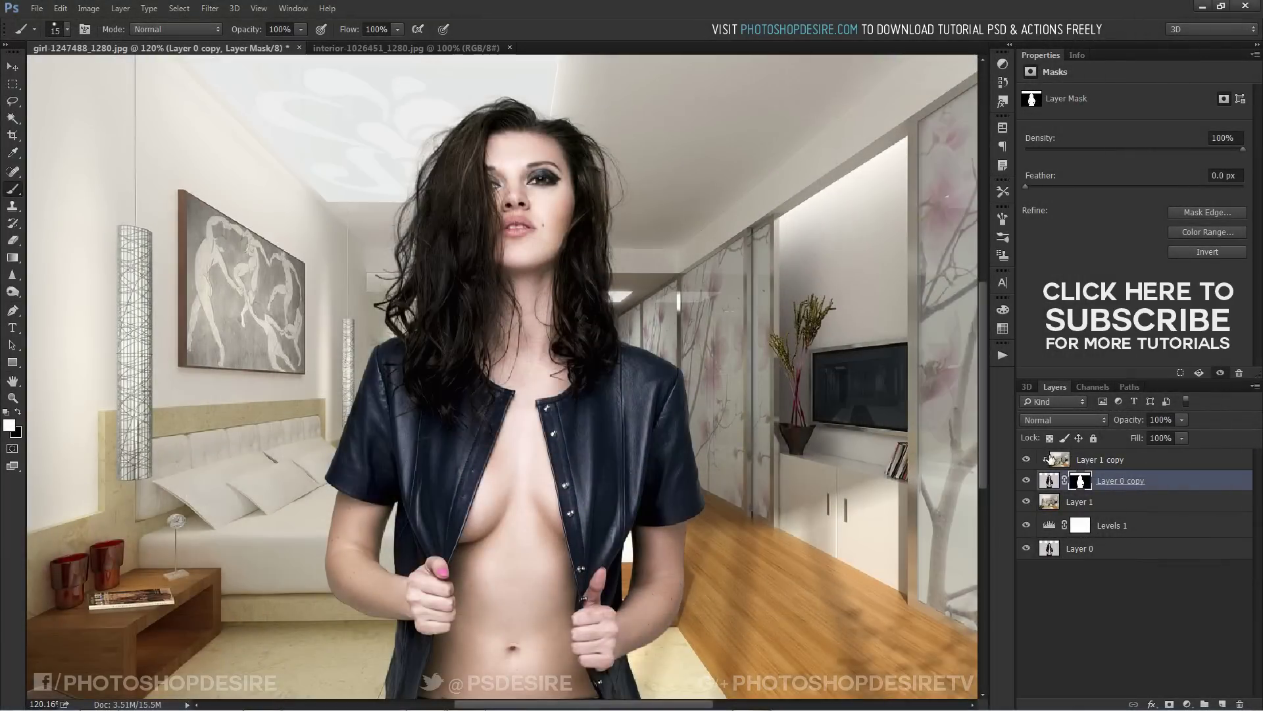
pyautogui.click(1051, 459)
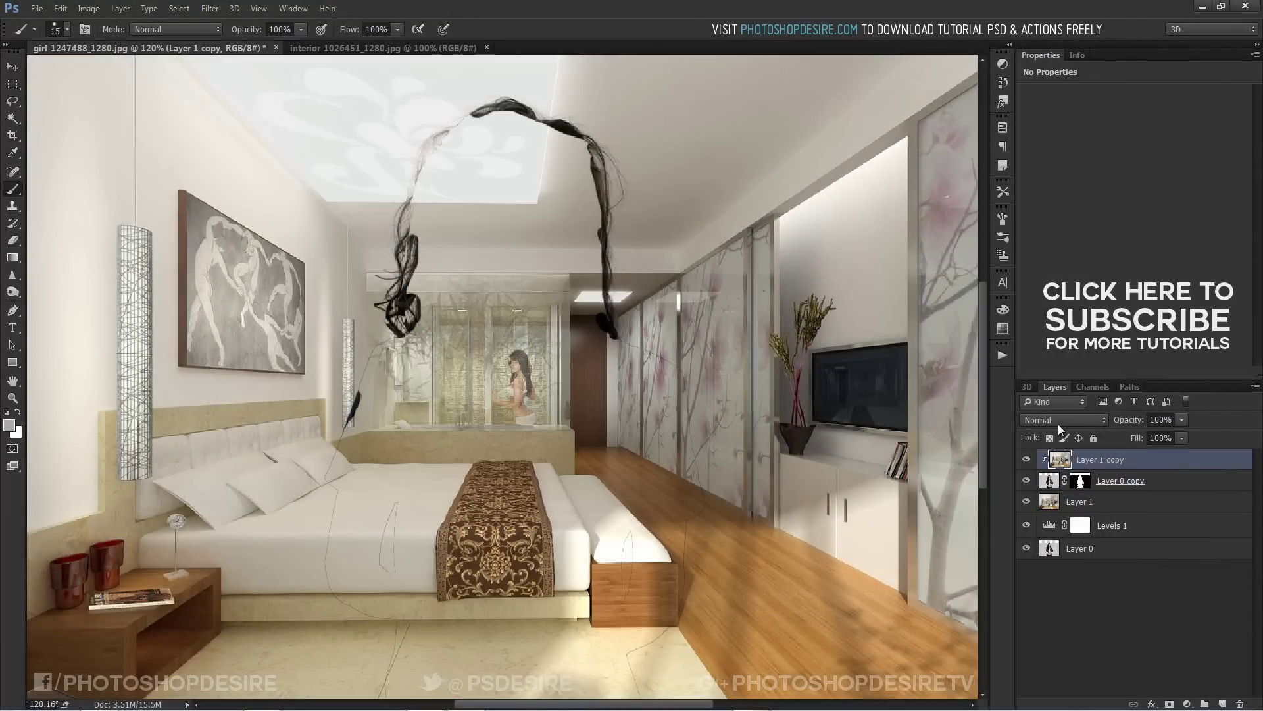
pyautogui.click(209, 8)
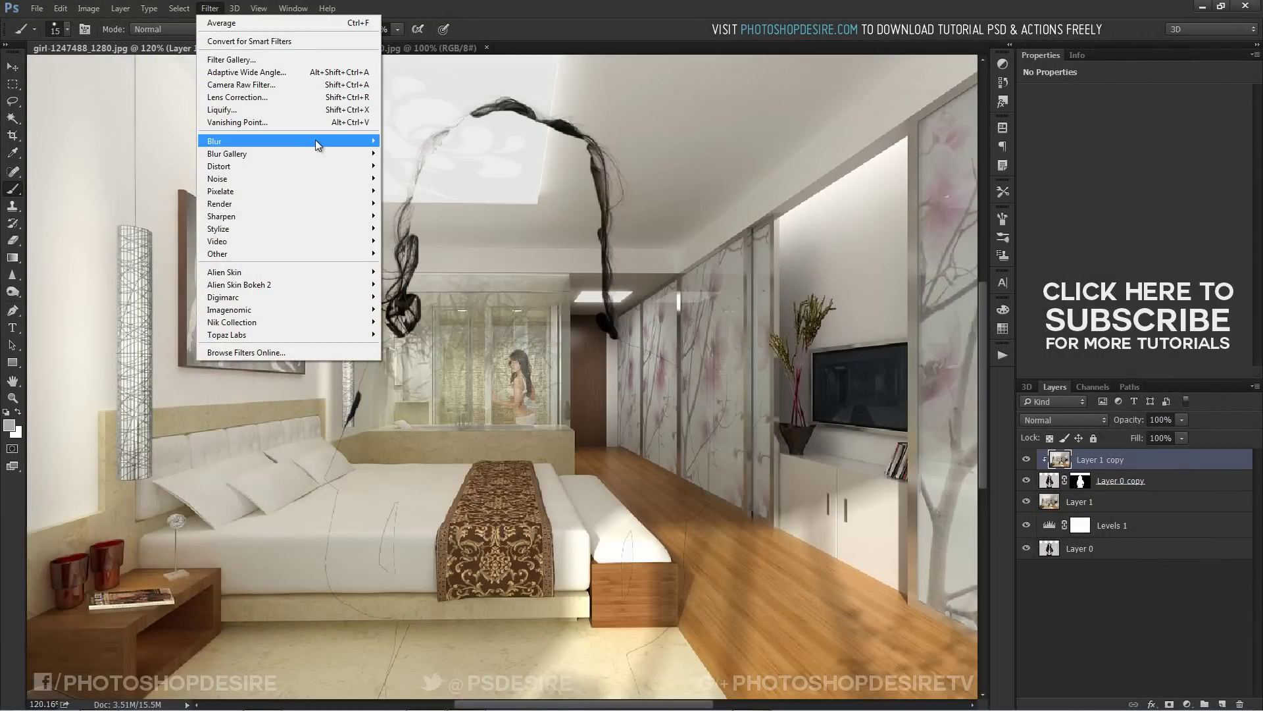
pyautogui.moveTo(317, 145)
pyautogui.click(415, 139)
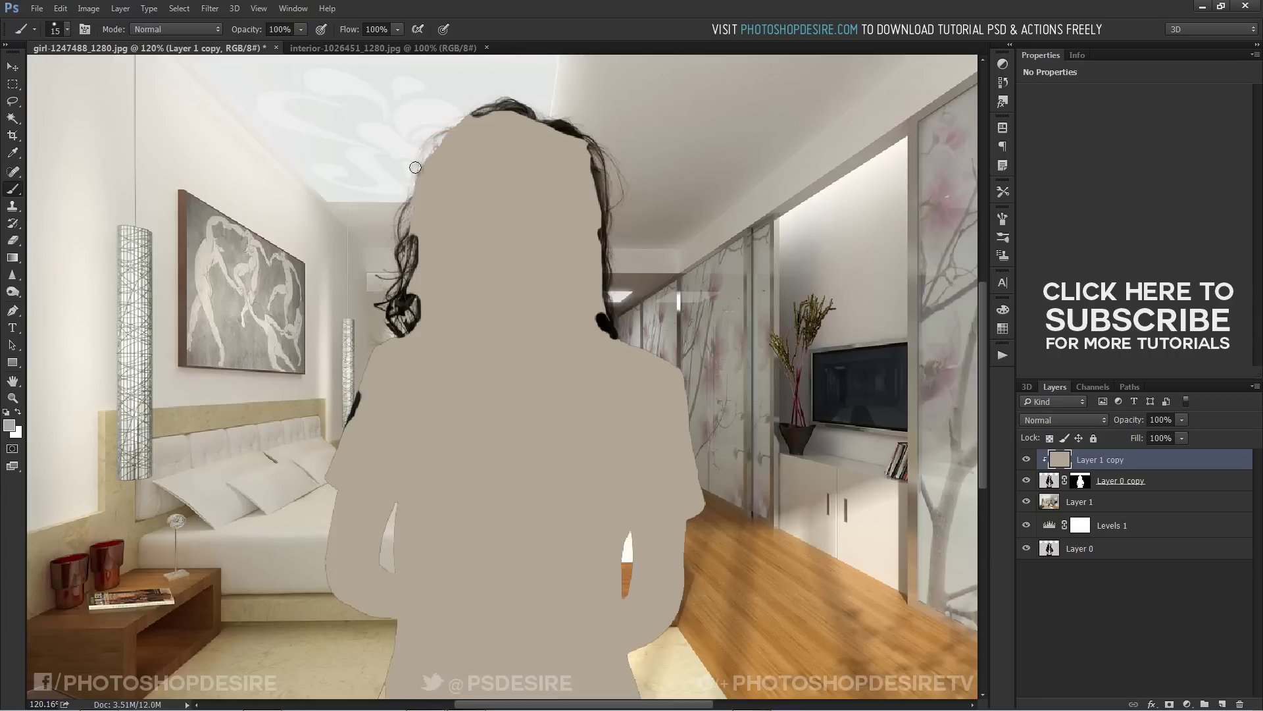
pyautogui.click(1063, 420)
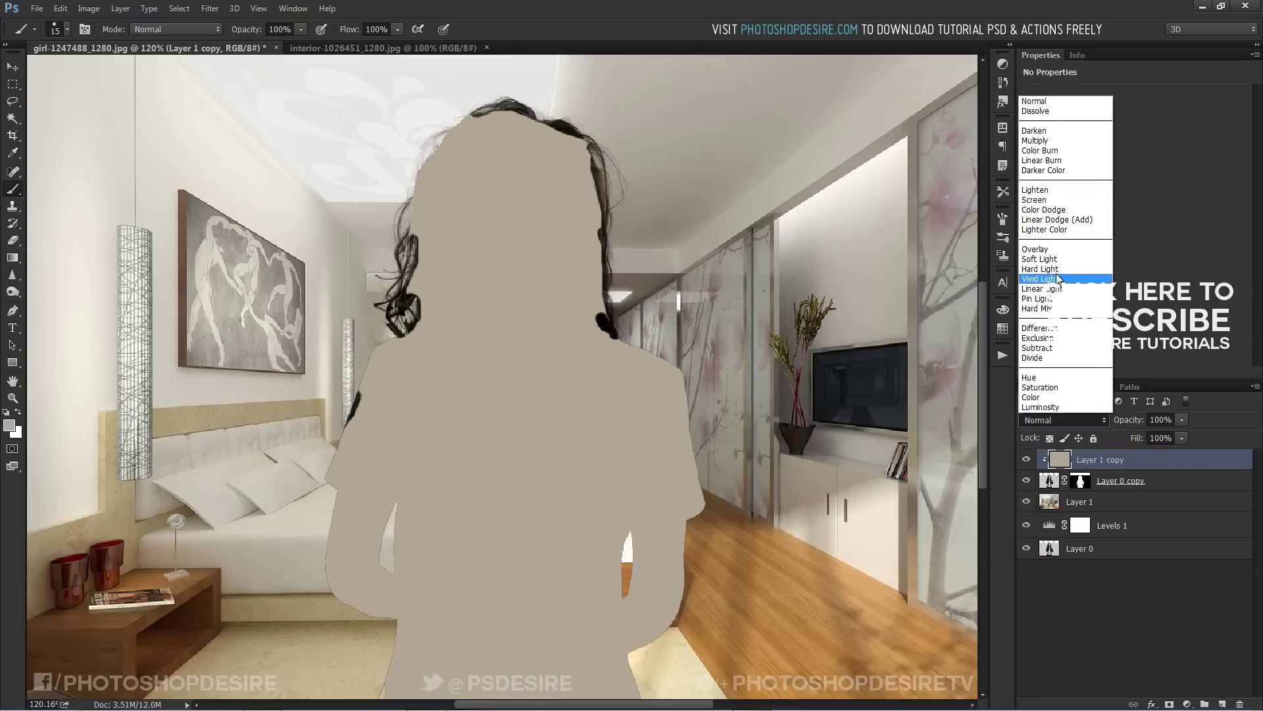
pyautogui.click(1052, 263)
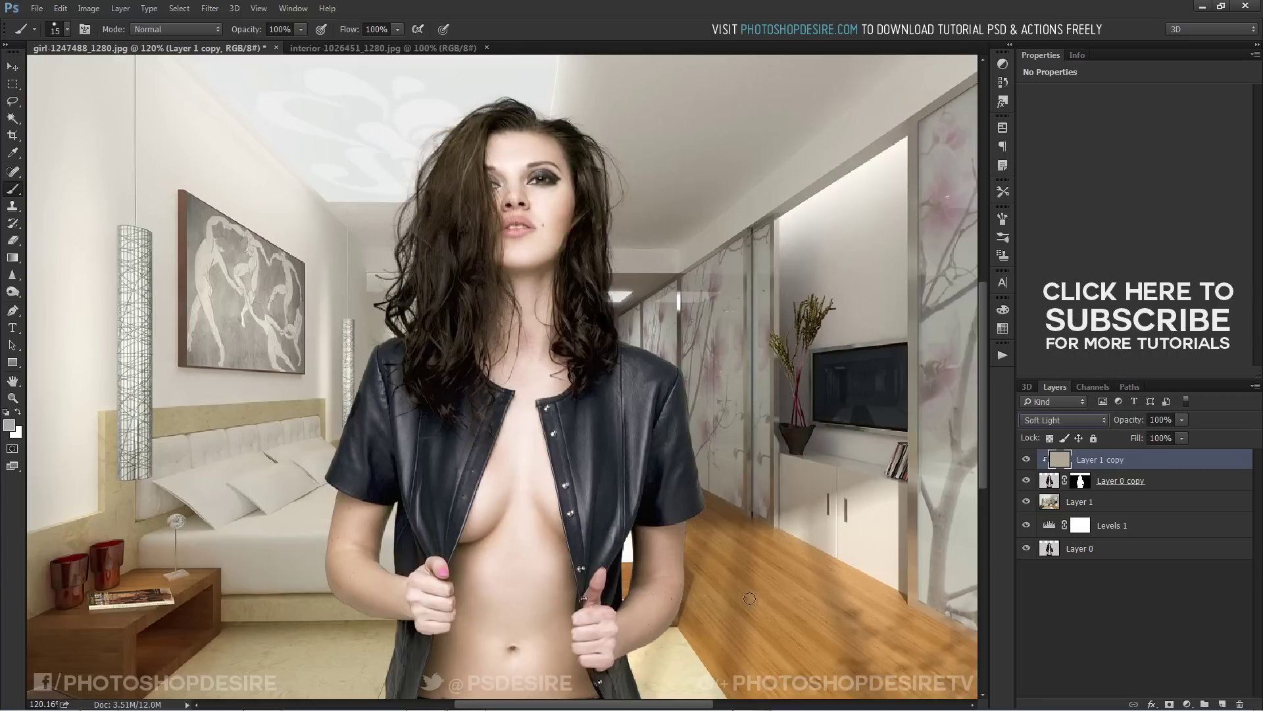
pyautogui.click(1123, 619)
pyautogui.click(1024, 461)
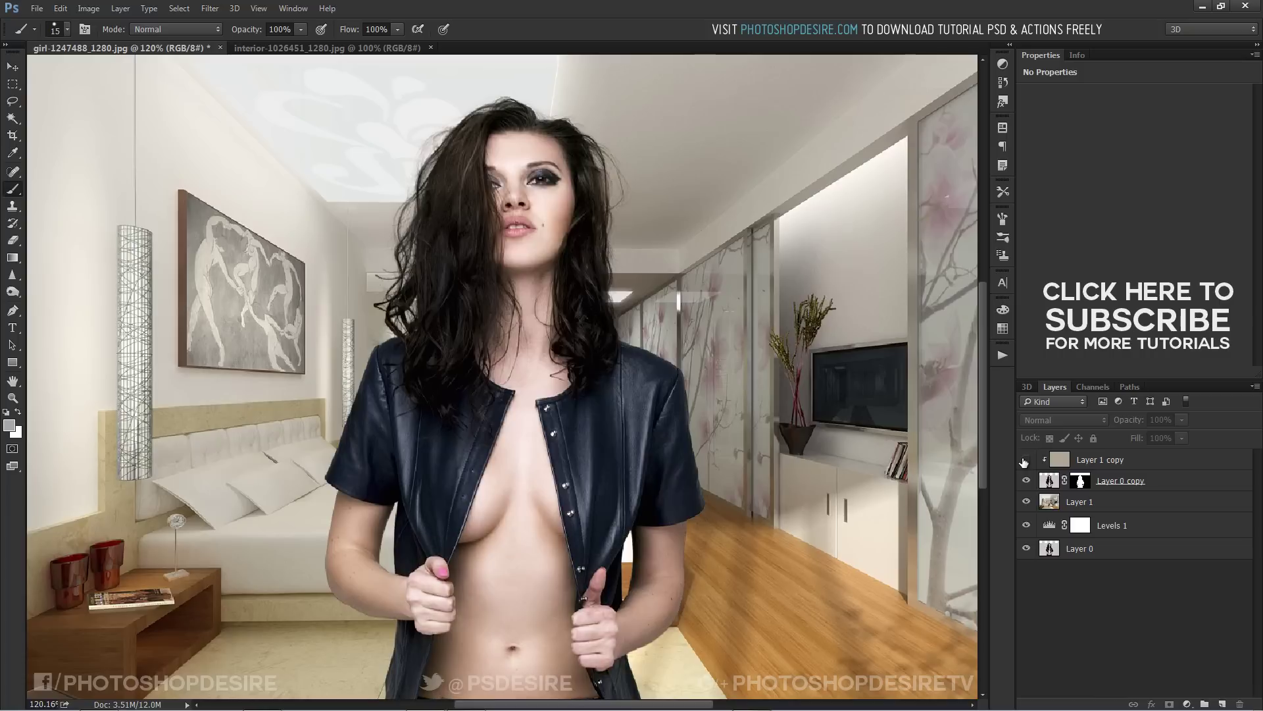
pyautogui.click(1024, 460)
pyautogui.click(1024, 461)
pyautogui.click(1023, 461)
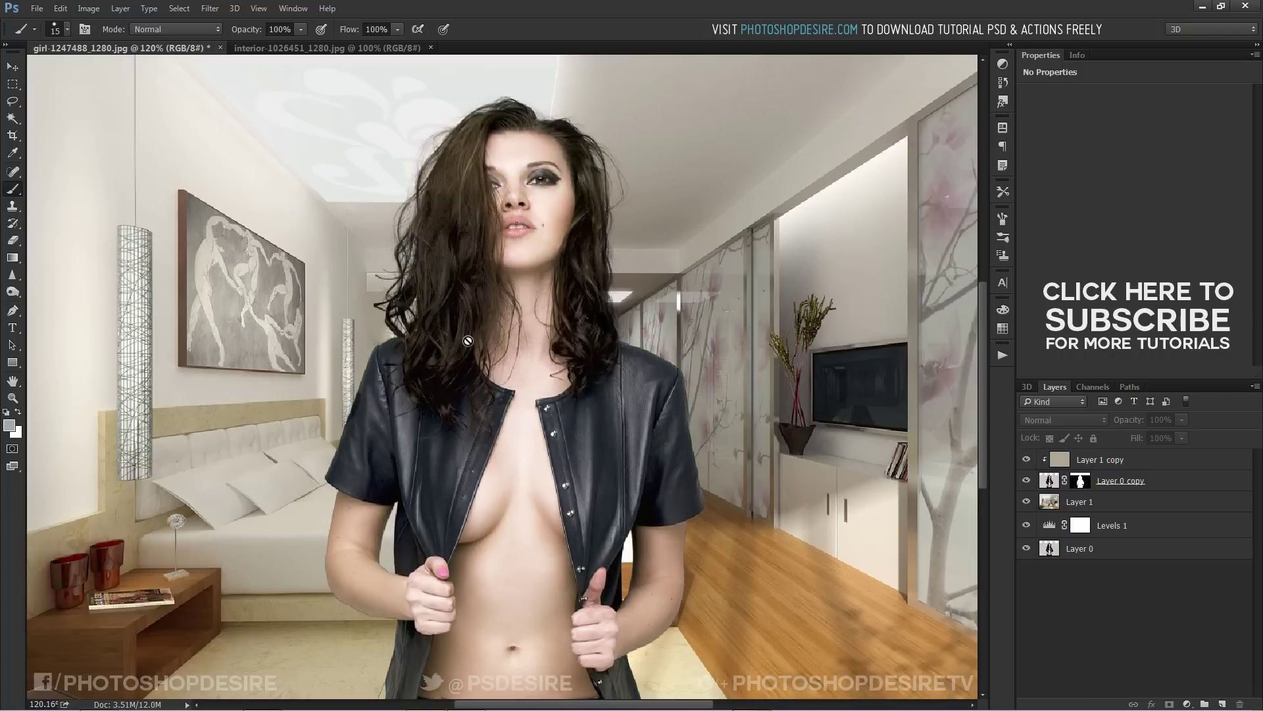
pyautogui.press('alt')
pyautogui.press('v')
pyautogui.scroll(-3, 571, 371)
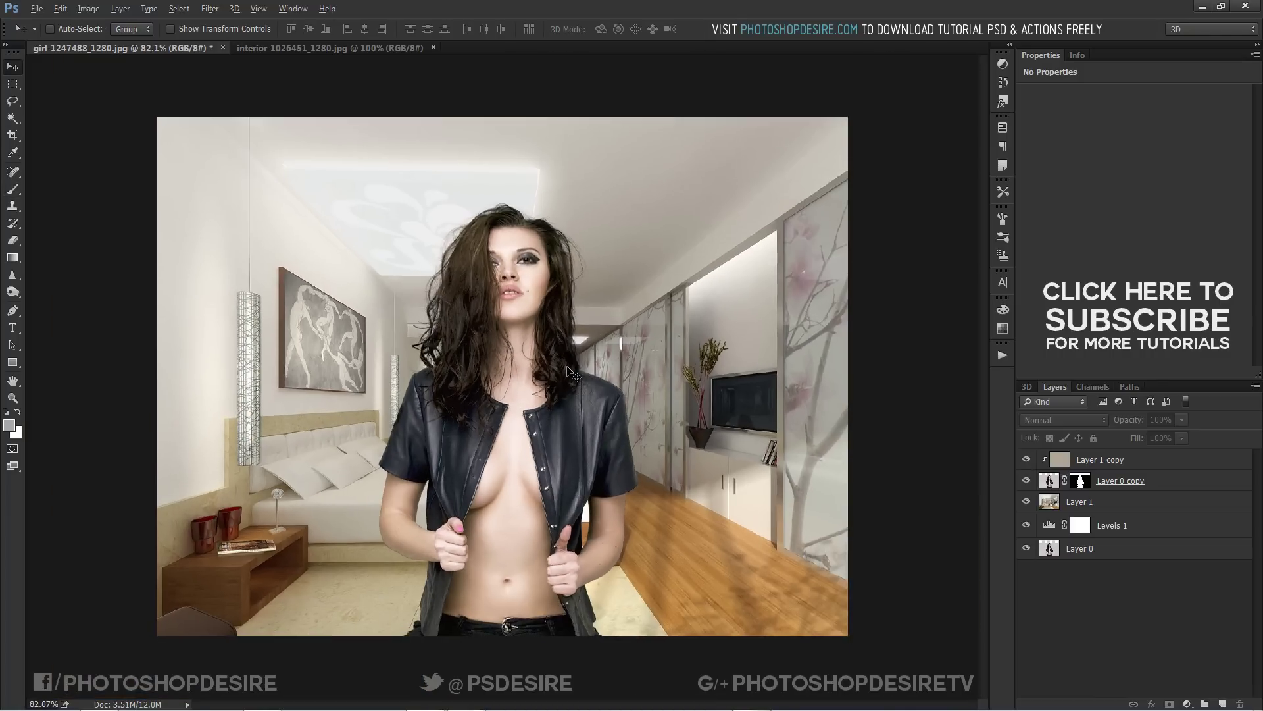
pyautogui.keyDown('alt'); pyautogui.click(1025, 549); pyautogui.keyUp('alt')
pyautogui.keyDown('alt'); pyautogui.click(1025, 549); pyautogui.keyUp('alt')
pyautogui.keyDown('alt'); pyautogui.click(1026, 549); pyautogui.keyUp('alt')
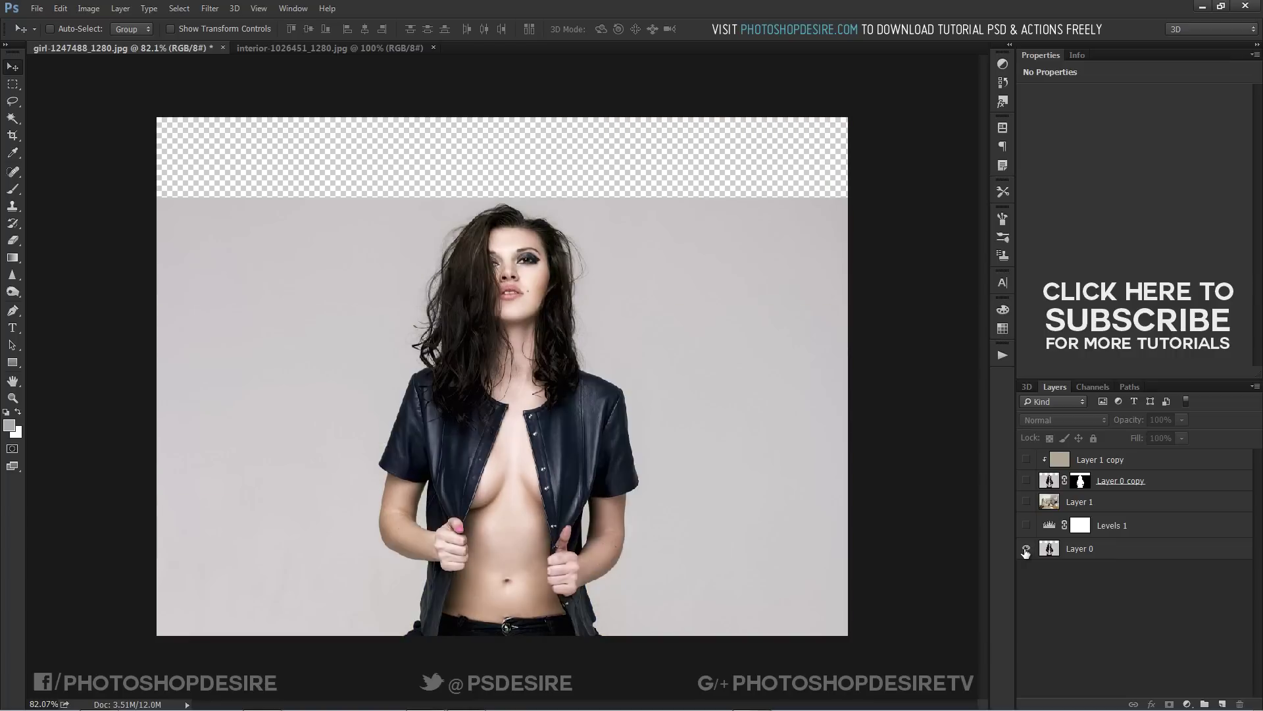
pyautogui.keyDown('alt'); pyautogui.click(1026, 549); pyautogui.keyUp('alt')
pyautogui.keyDown('alt'); pyautogui.click(1026, 549); pyautogui.keyUp('alt')
pyautogui.keyDown('alt'); pyautogui.click(1026, 549); pyautogui.keyUp('alt')
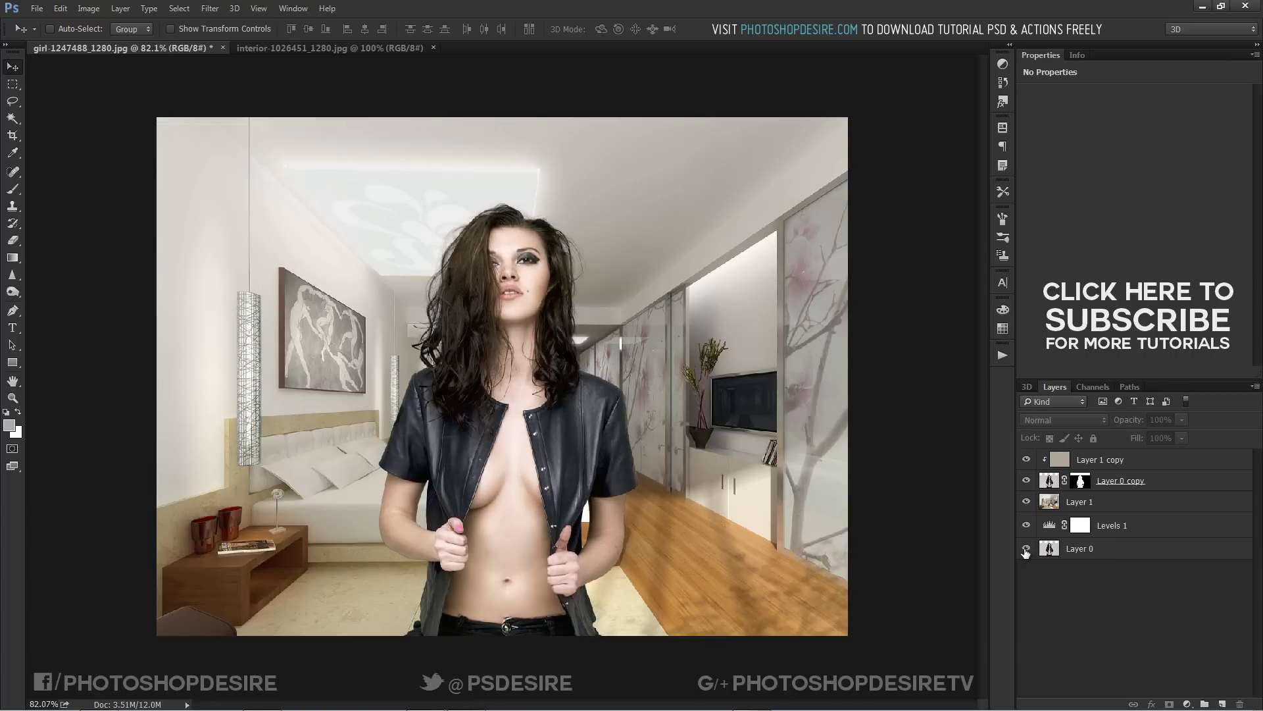
pyautogui.keyDown('alt'); pyautogui.click(1025, 549); pyautogui.keyUp('alt')
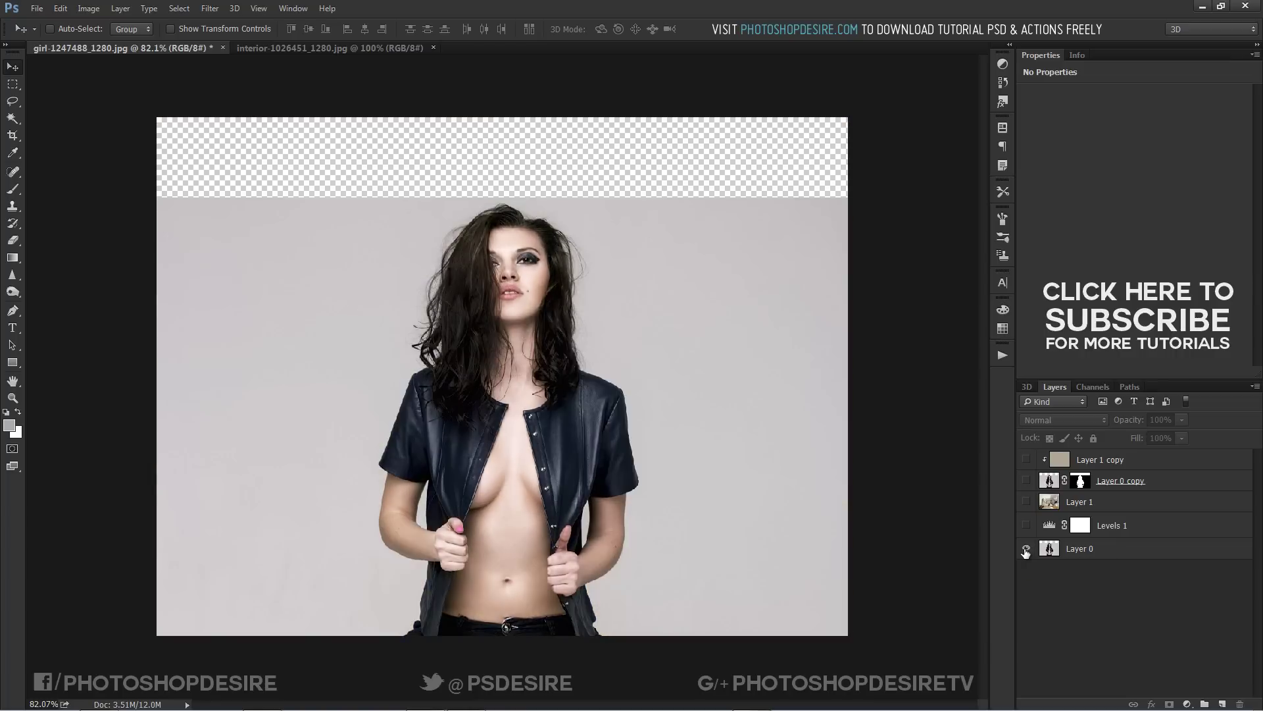
pyautogui.keyDown('alt'); pyautogui.click(1025, 549); pyautogui.keyUp('alt')
pyautogui.keyDown('alt'); pyautogui.click(1026, 549); pyautogui.keyUp('alt')
pyautogui.keyDown('alt'); pyautogui.click(1025, 549); pyautogui.keyUp('alt')
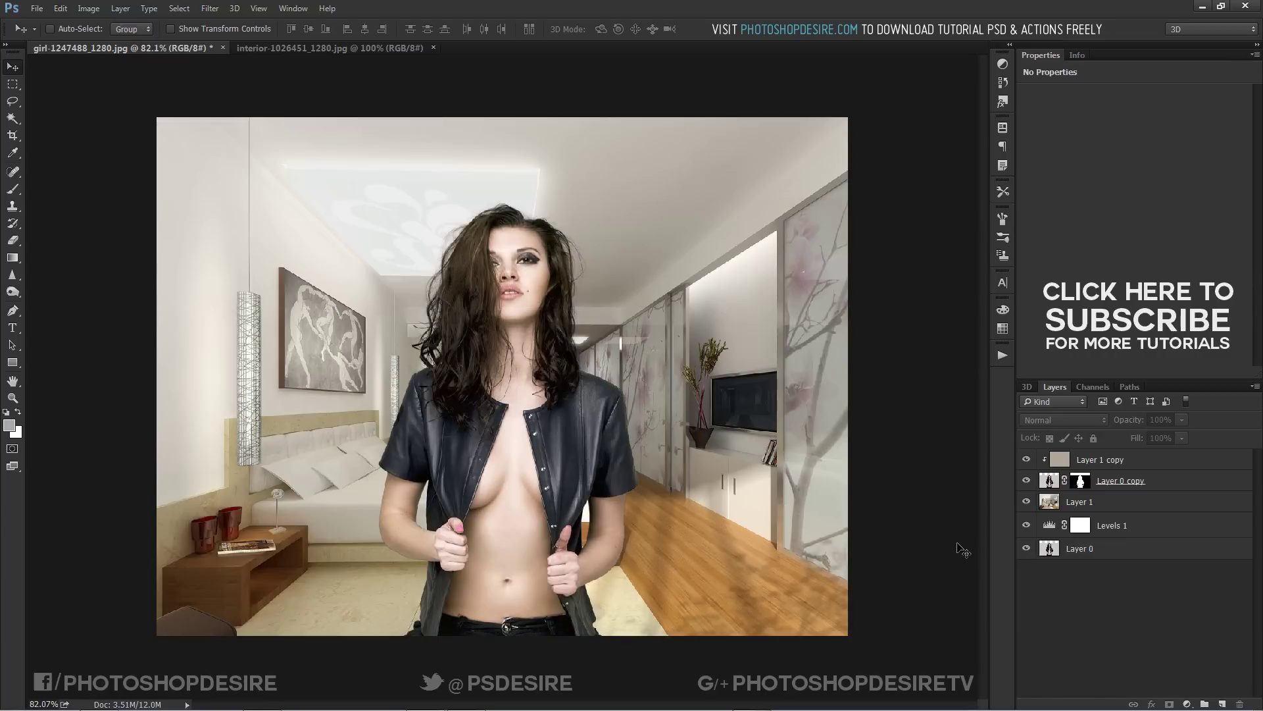
# Step: Duplicate Layer 0 copy with Ctrl+J, undo it, and toggle the cutout and Layer 1 copy visibility
pyautogui.scroll(5, 492, 280)
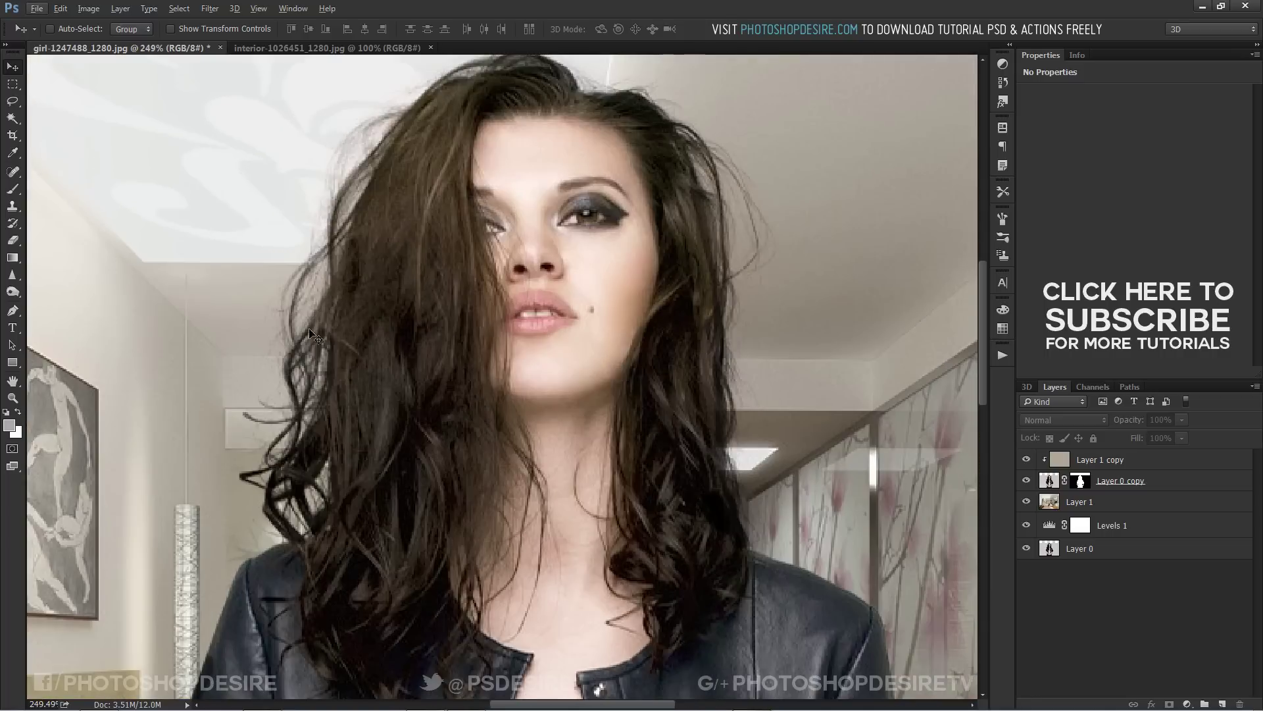
pyautogui.scroll(-5, 758, 490)
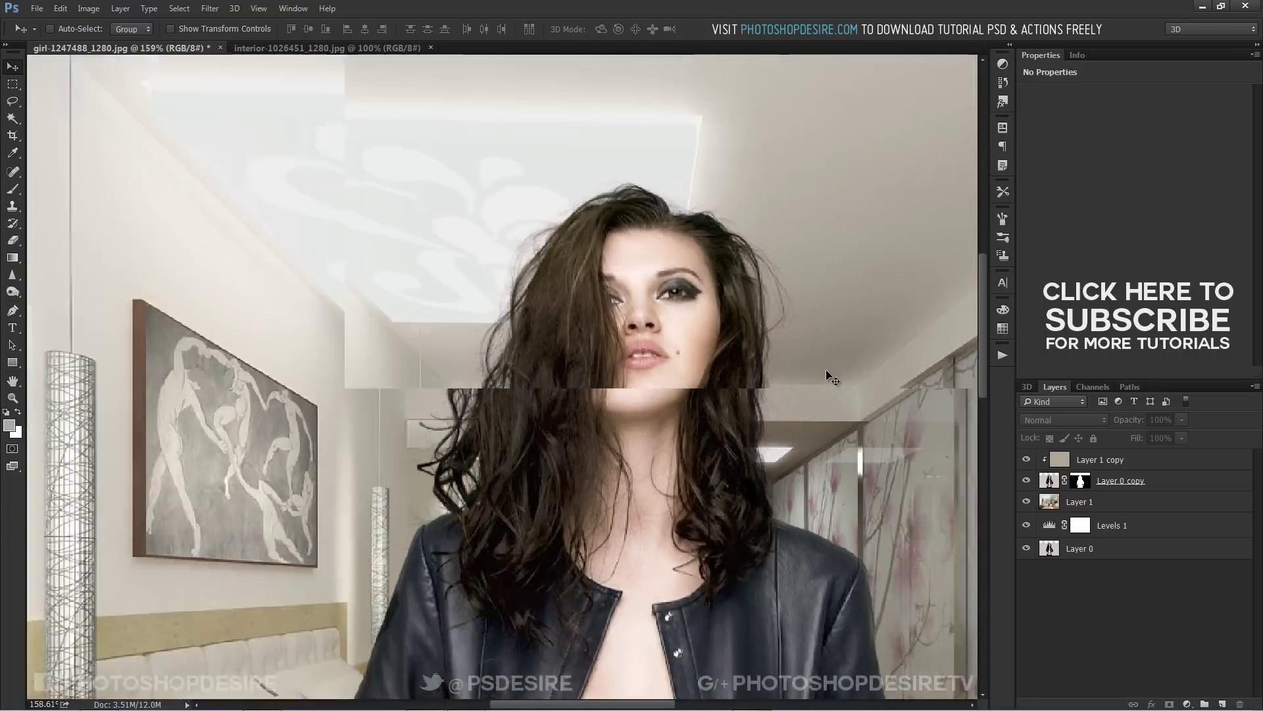
pyautogui.click(1055, 487)
pyautogui.hotkey('ctrl', 'j')
pyautogui.hotkey('ctrl', 'j')
pyautogui.hotkey('ctrl', 'j')
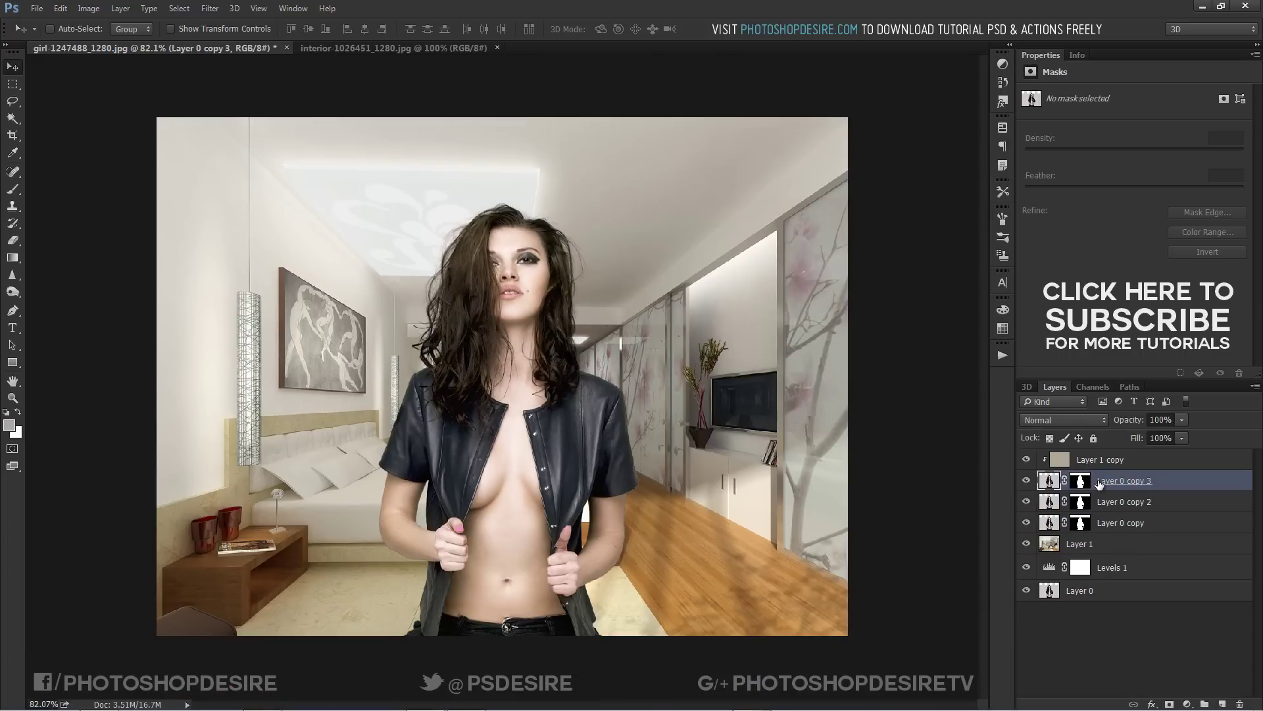
pyautogui.hotkey('ctrl', 'alt', 'z')
pyautogui.hotkey('ctrl', 'alt', 'z')
pyautogui.hotkey('ctrl', 'alt', 'z')
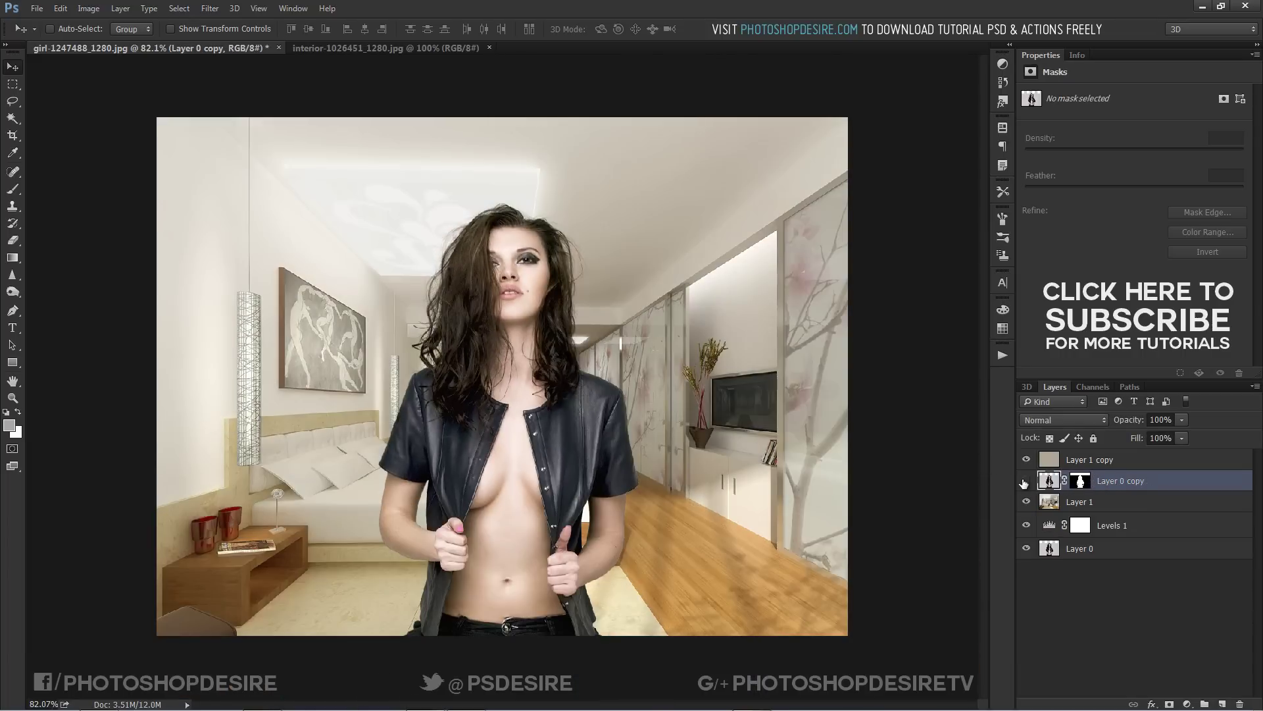
pyautogui.click(1026, 481)
pyautogui.click(1026, 481)
pyautogui.click(1029, 460)
pyautogui.click(1031, 462)
# Step: Target the woman's layer mask with a black brush, then select the bedroom Layer 1
pyautogui.scroll(5, 358, 544)
pyautogui.scroll(4, 617, 496)
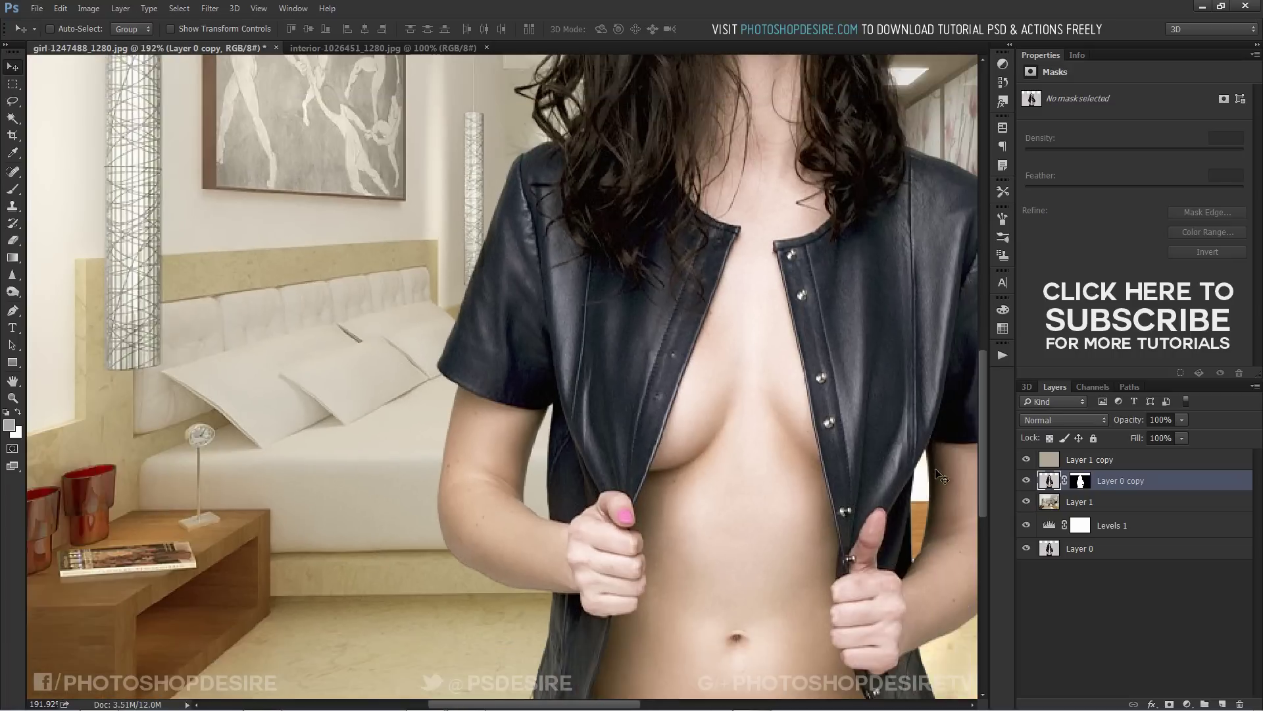
pyautogui.scroll(2, 778, 459)
pyautogui.scroll(3, 539, 415)
pyautogui.click(1080, 481)
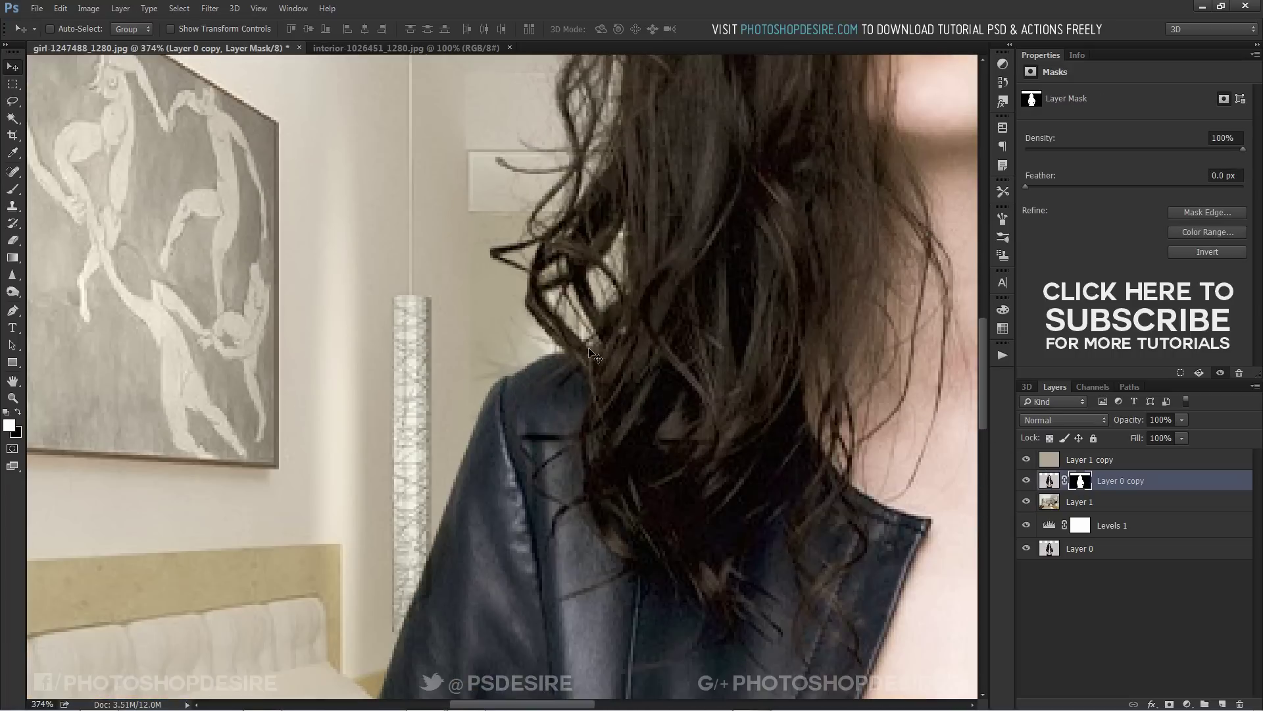
pyautogui.press('d')
pyautogui.press('b')
pyautogui.press('x')
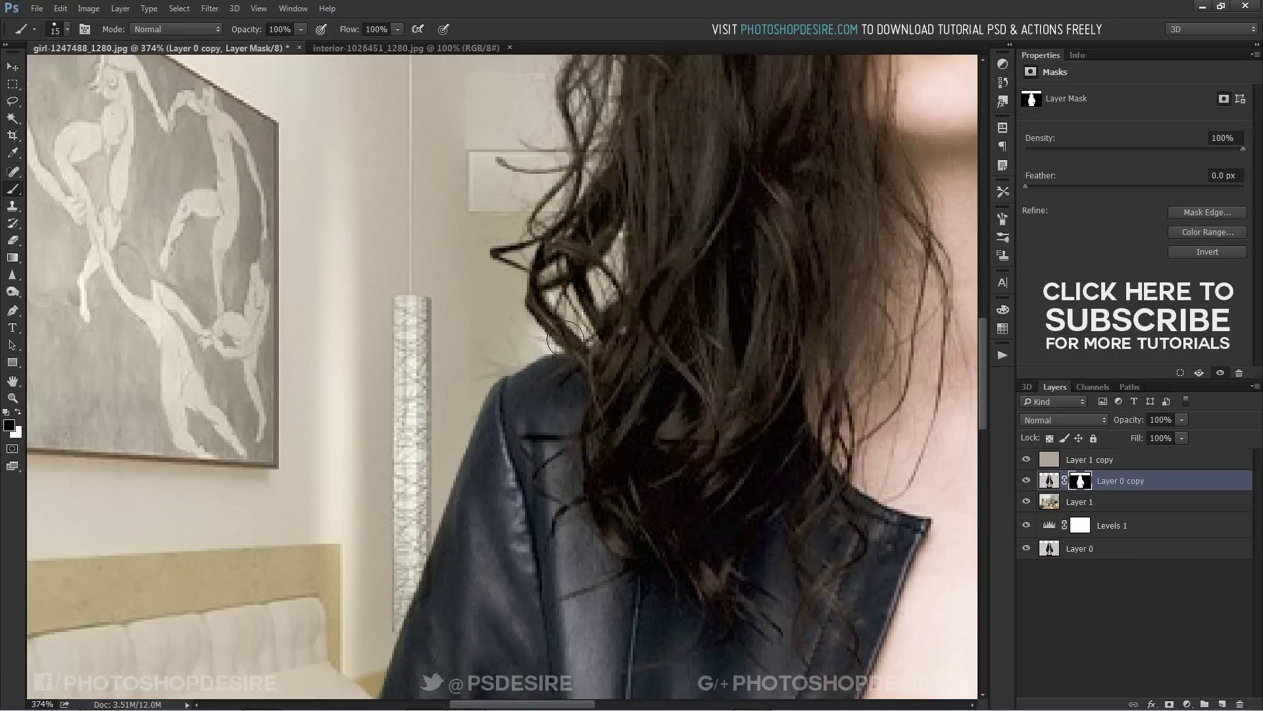
pyautogui.scroll(-7, 602, 305)
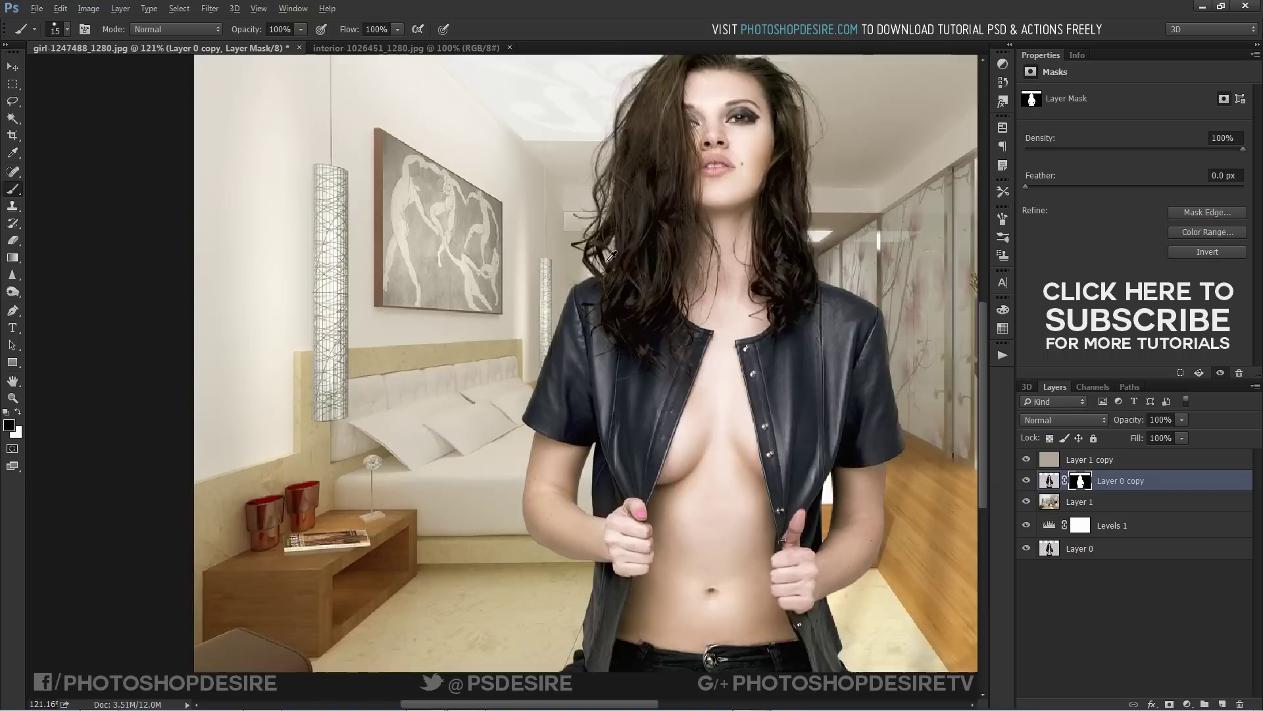
pyautogui.scroll(-1, 410, 449)
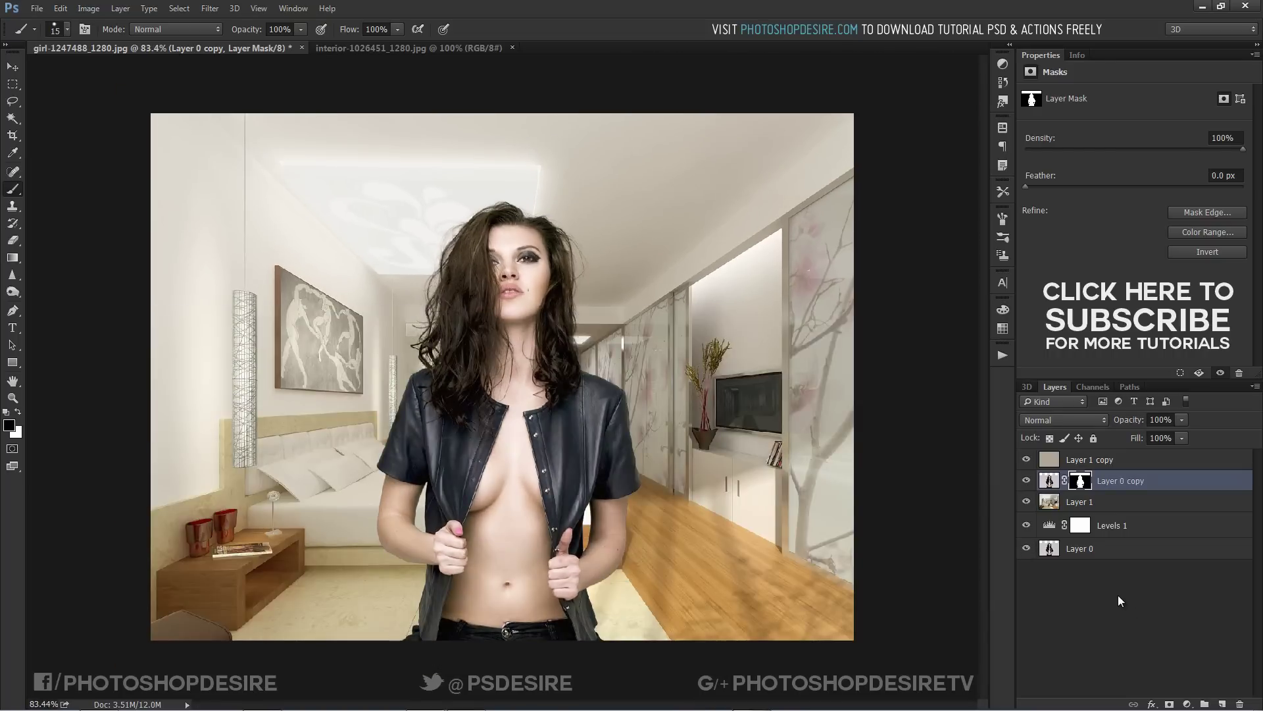
pyautogui.click(1079, 502)
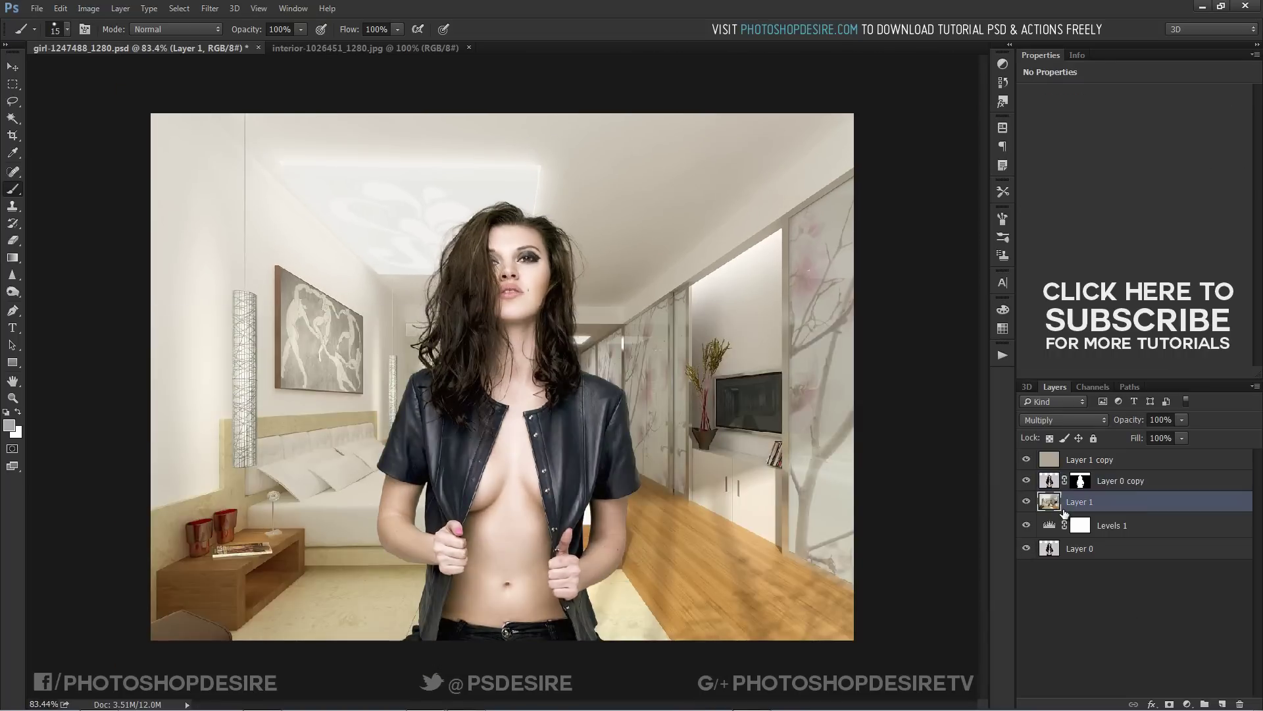
# Step: Create a new Alpha 1 channel and fill it with a top-to-bottom Black, White gradient
pyautogui.click(1090, 387)
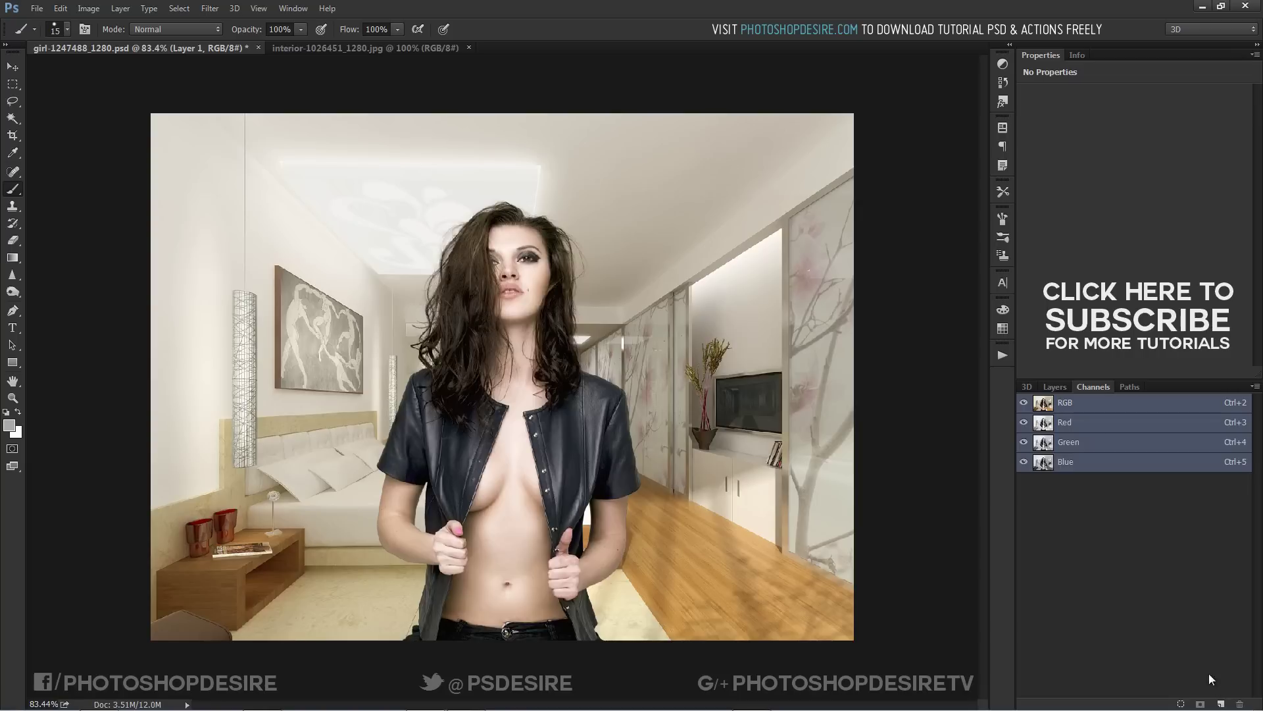
pyautogui.click(1221, 704)
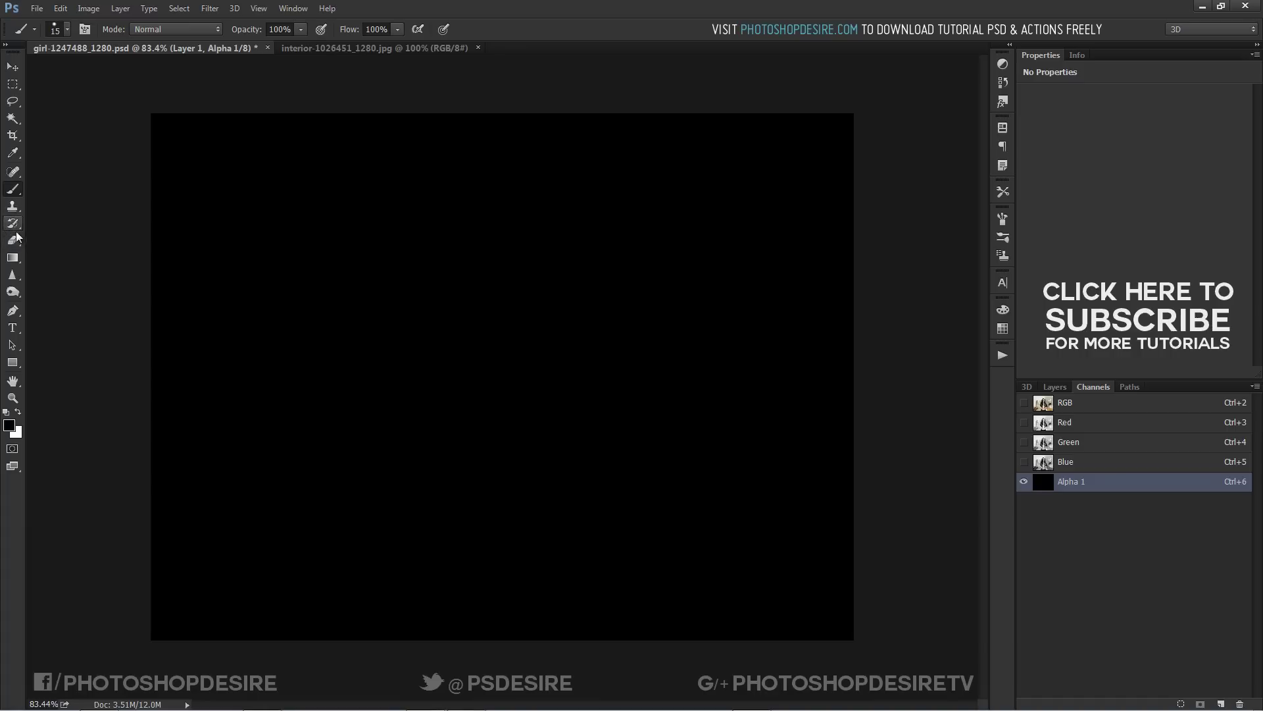
pyautogui.click(16, 260)
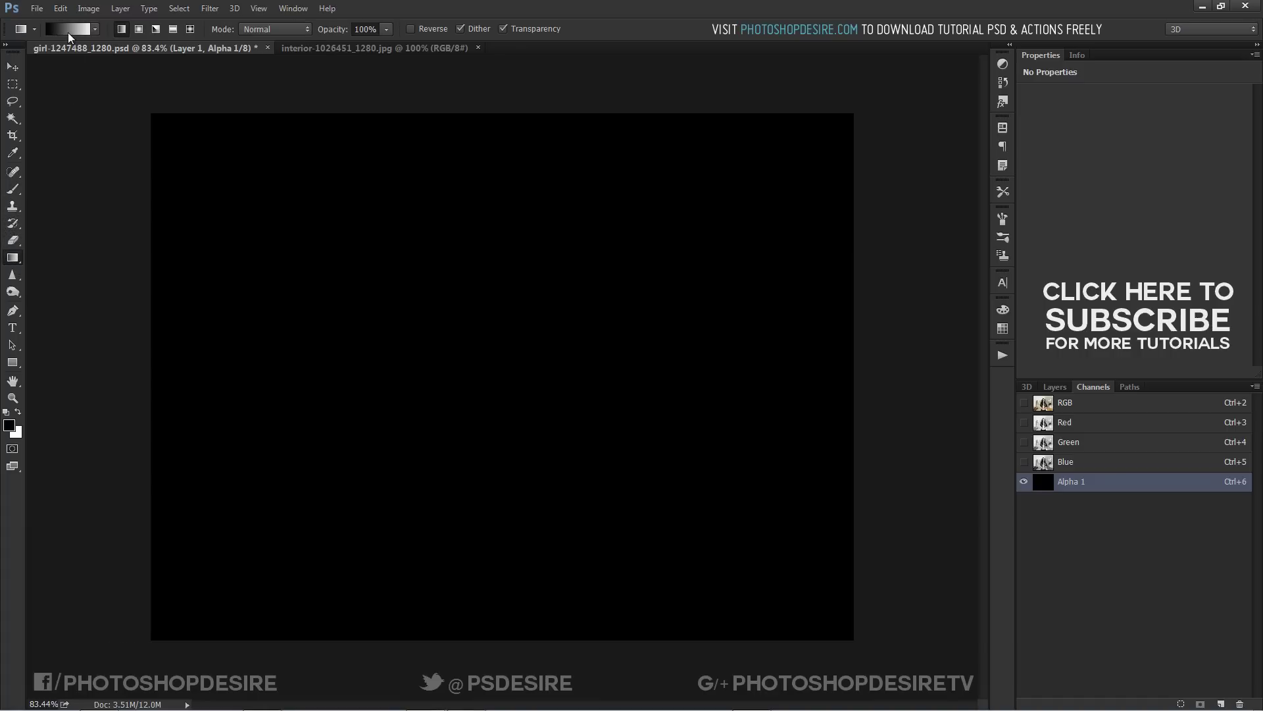
pyautogui.click(69, 29)
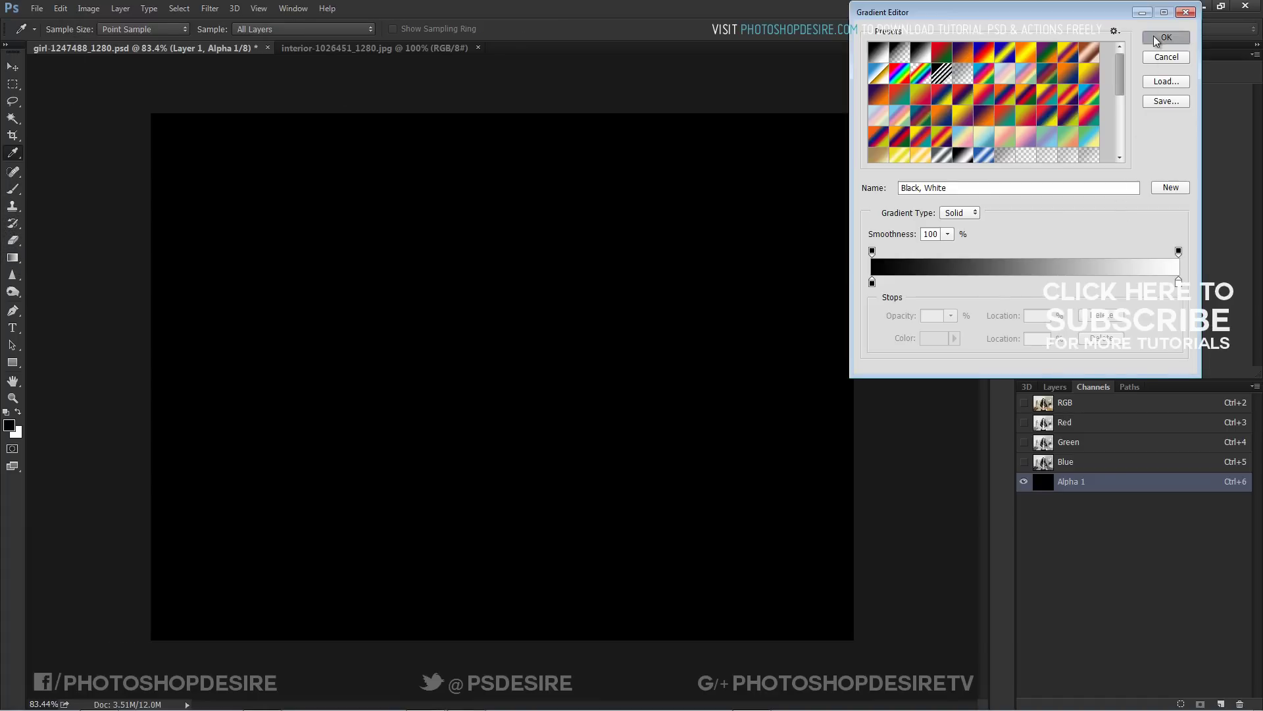
pyautogui.click(1163, 39)
pyautogui.moveTo(500, 109); pyautogui.dragTo(500, 640)
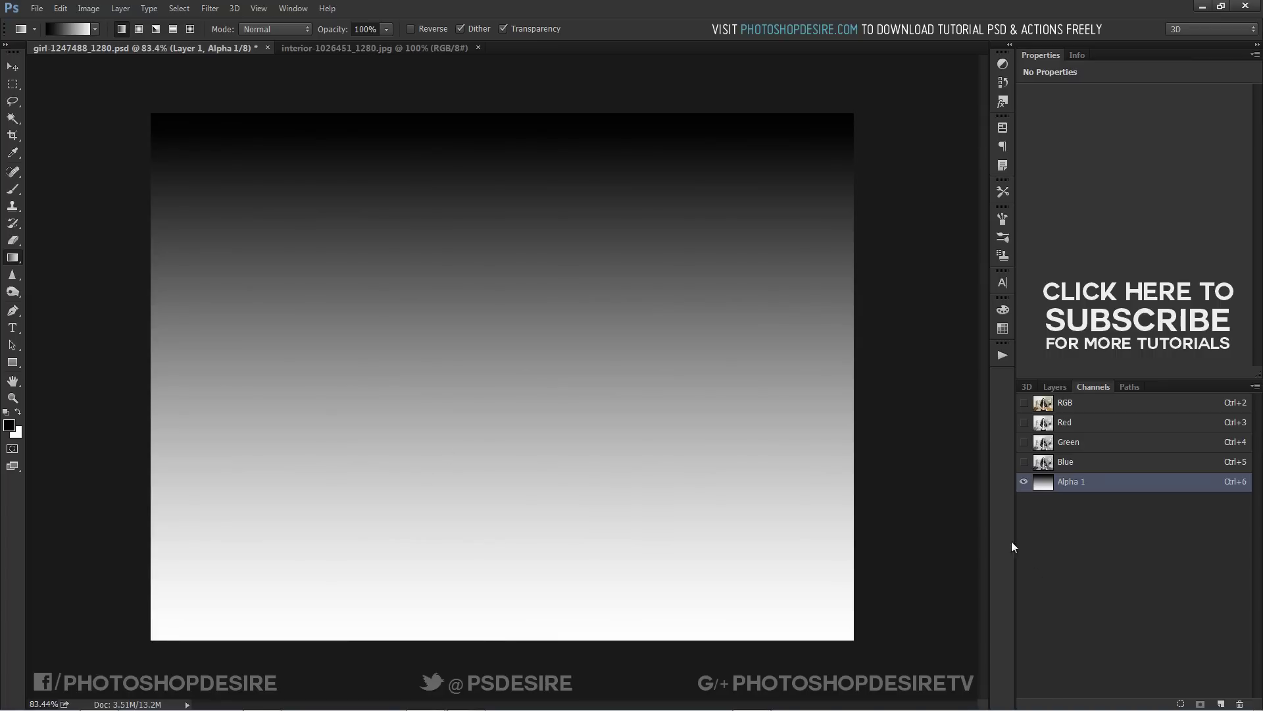
# Step: Hide the Alpha 1 overlay and return to the RGB composite channel and the Layers panel
pyautogui.click(1023, 405)
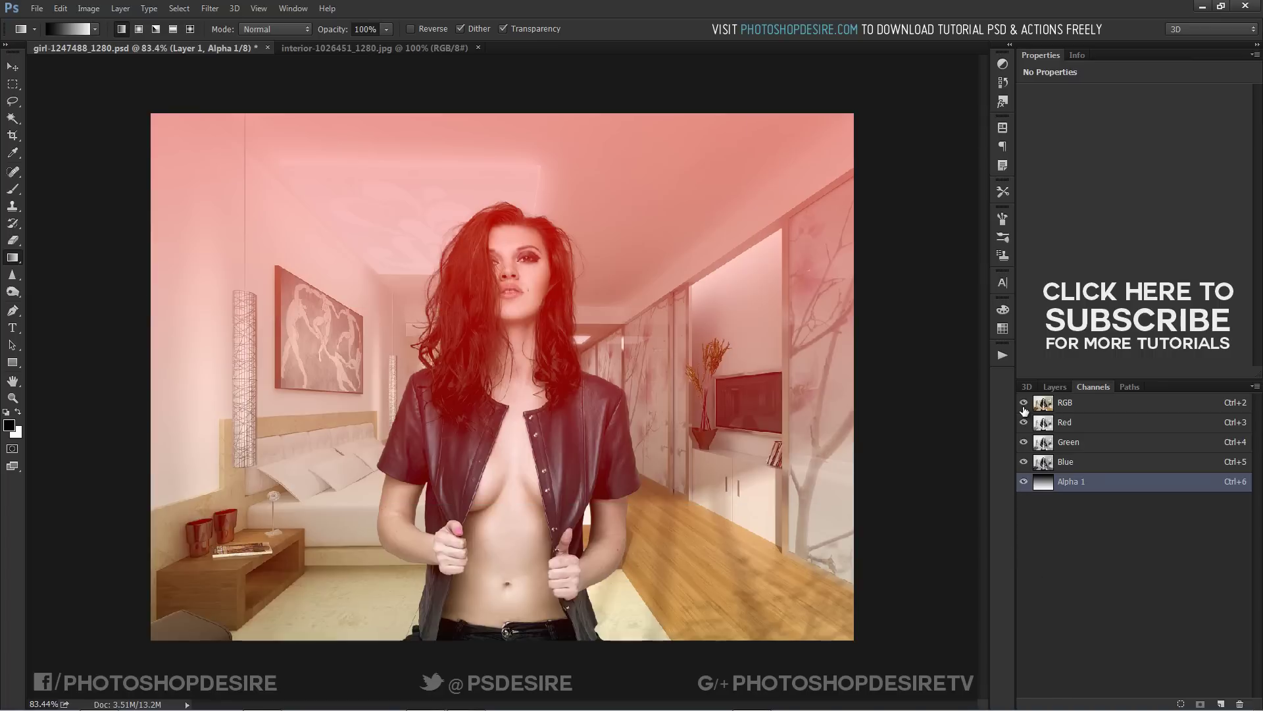
pyautogui.click(1024, 483)
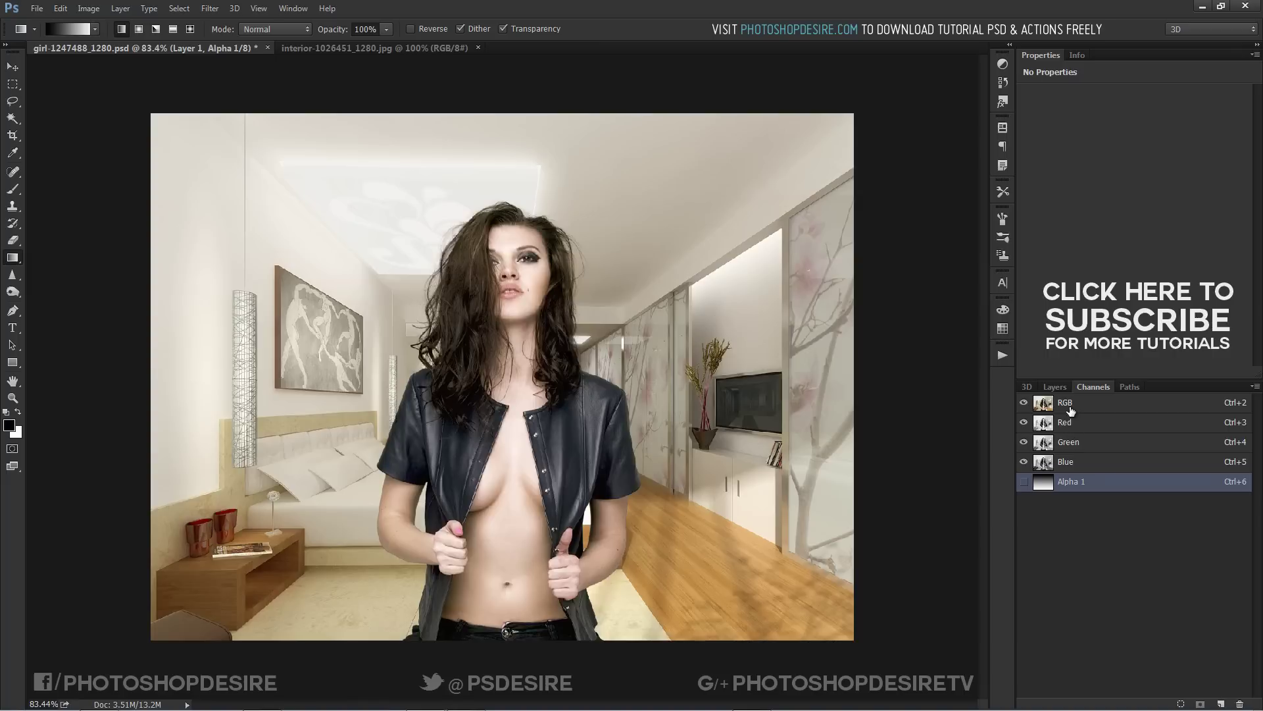
pyautogui.click(1066, 403)
pyautogui.click(1056, 386)
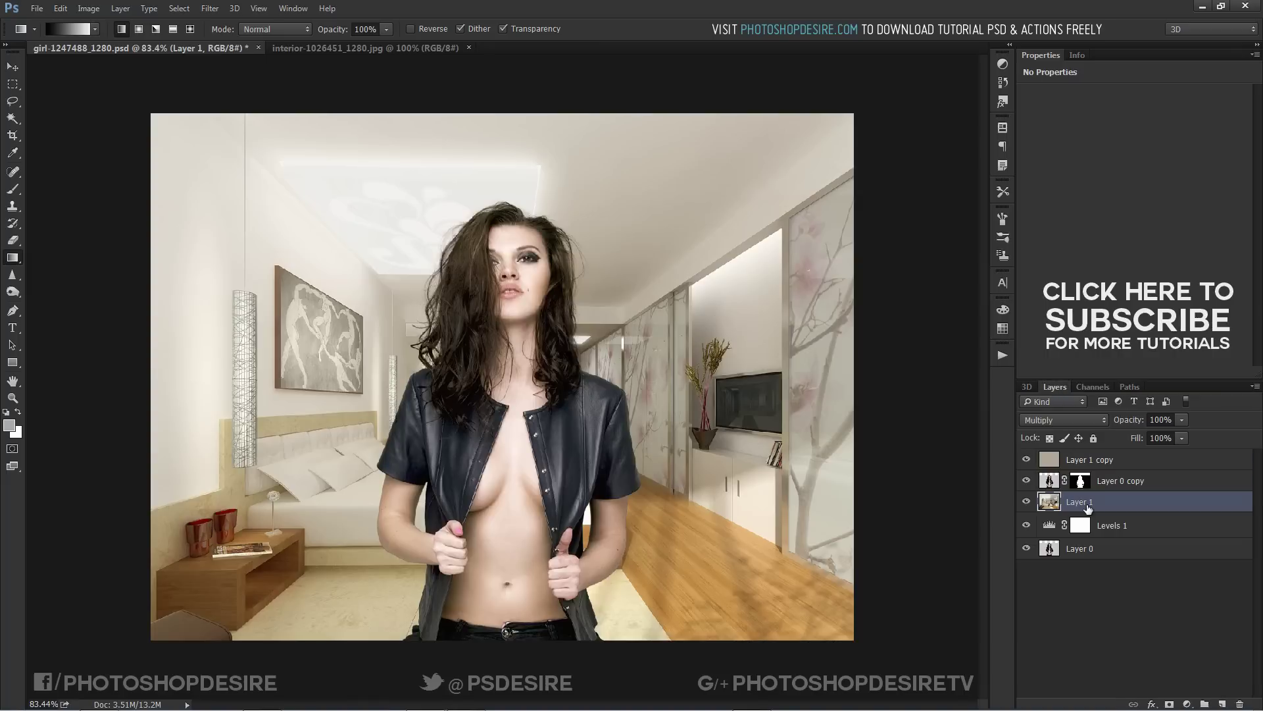
# Step: Apply Lens Blur to the bedroom layer: Alpha 1 source inverted, focal distance 0, radius 26
pyautogui.click(12, 66)
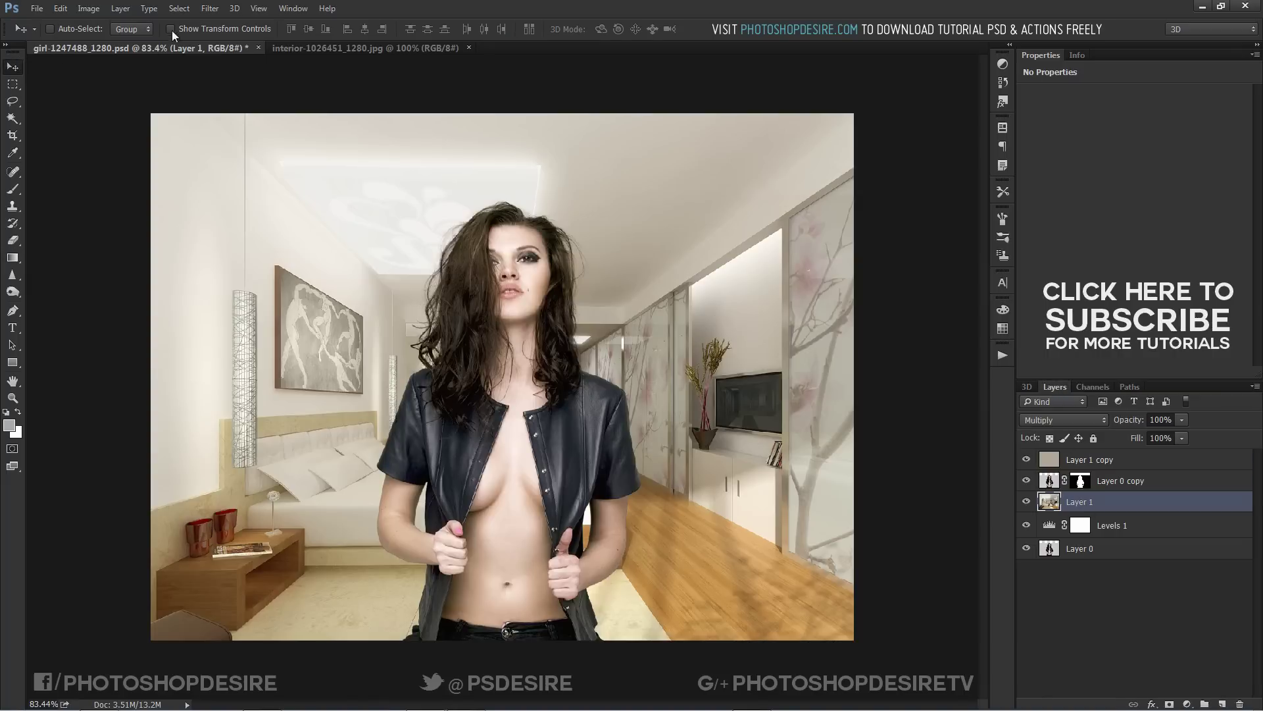
pyautogui.click(210, 8)
pyautogui.moveTo(302, 141)
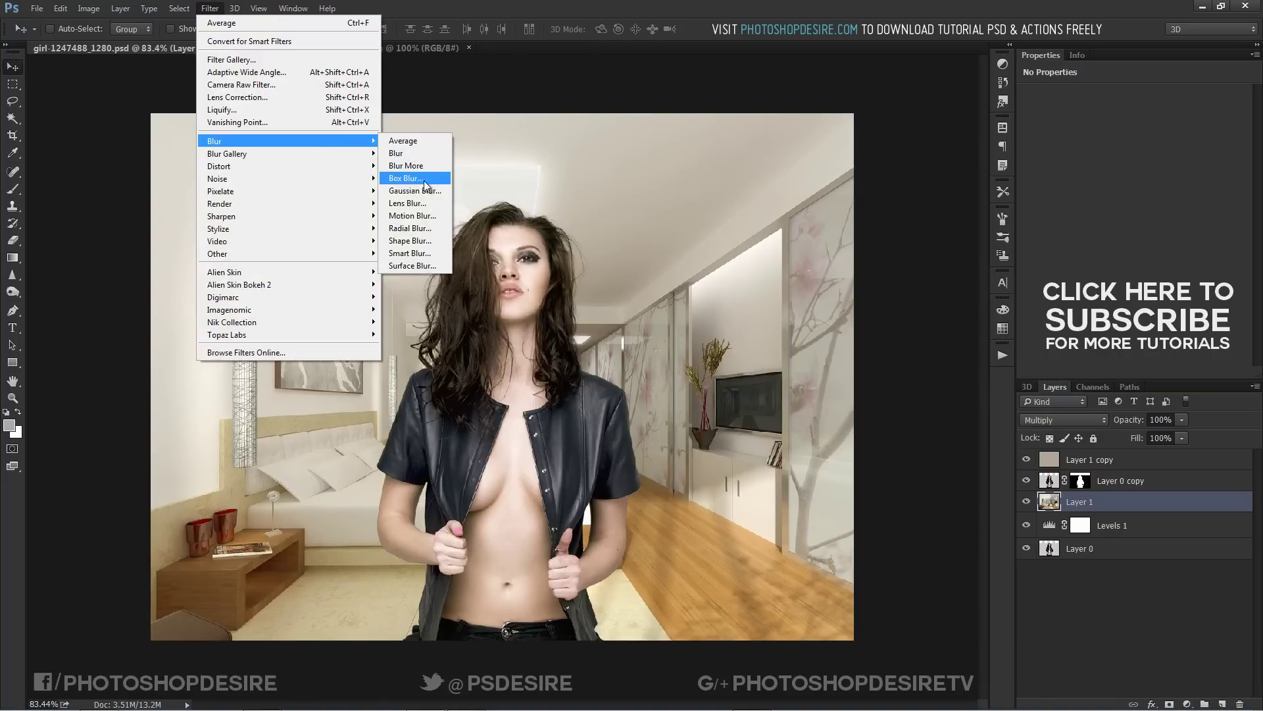
pyautogui.click(425, 201)
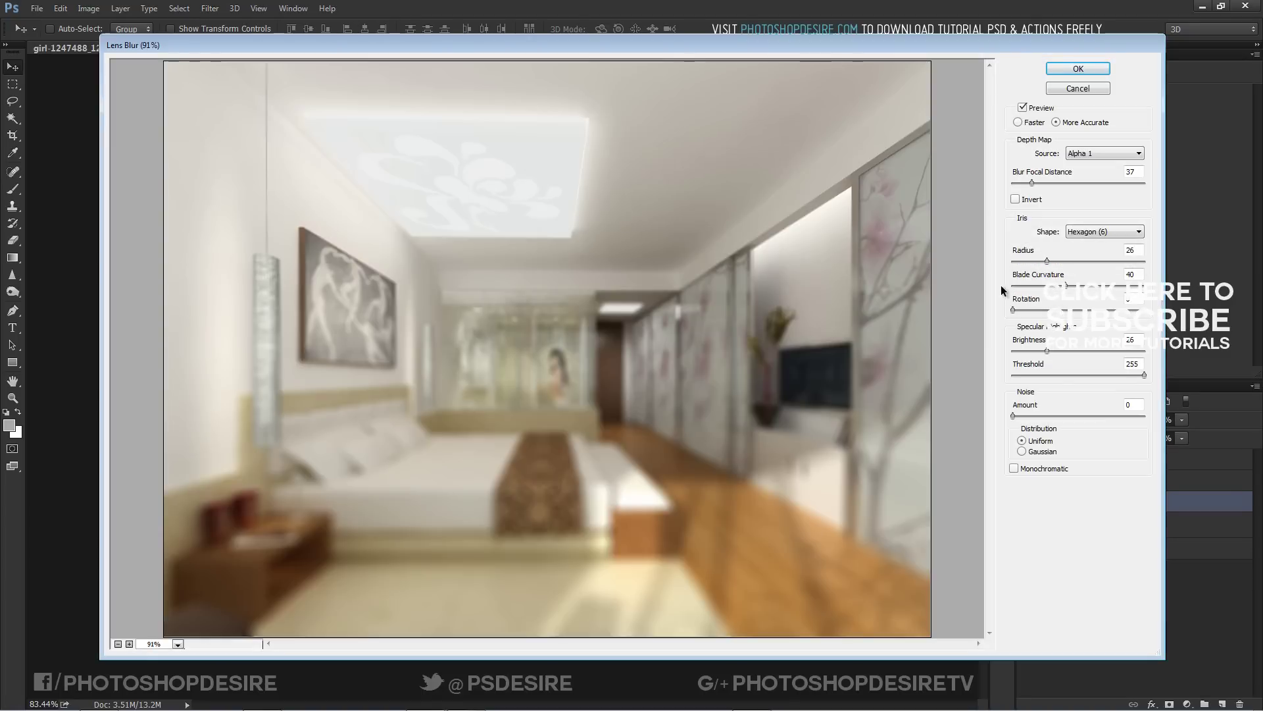
pyautogui.moveTo(1030, 183); pyautogui.dragTo(998, 182)
pyautogui.click(1017, 198)
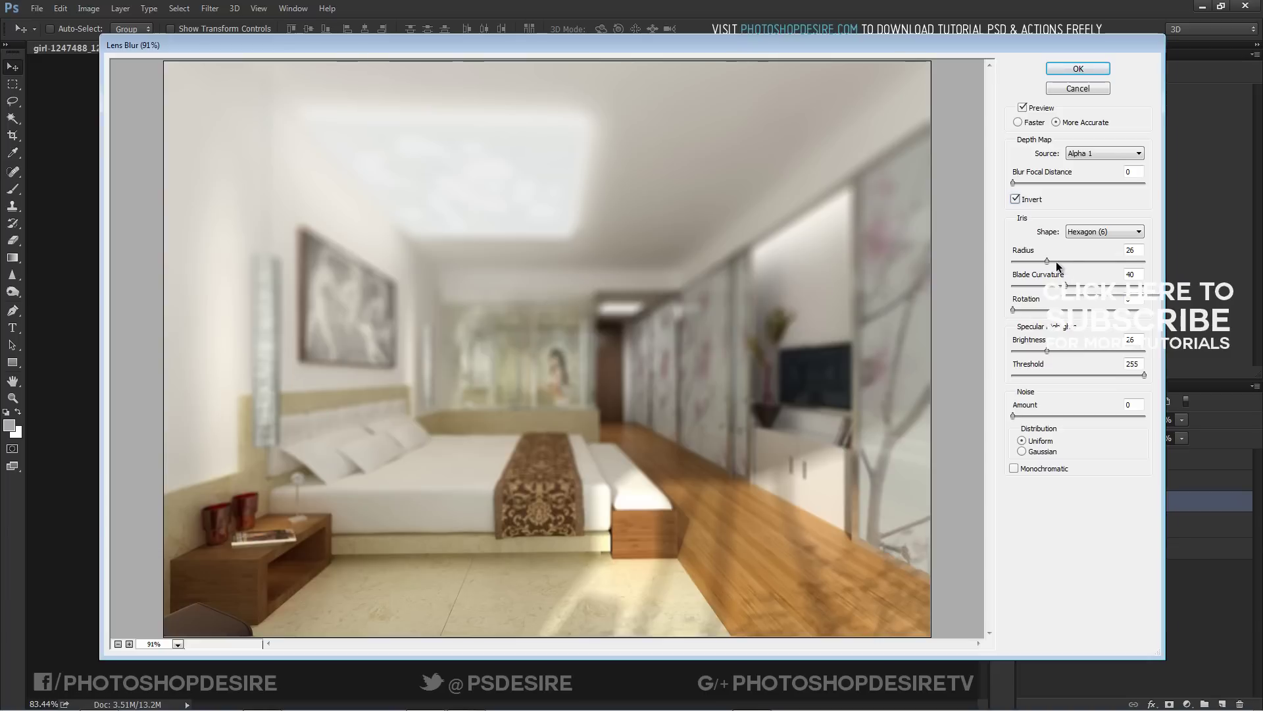
pyautogui.click(1061, 69)
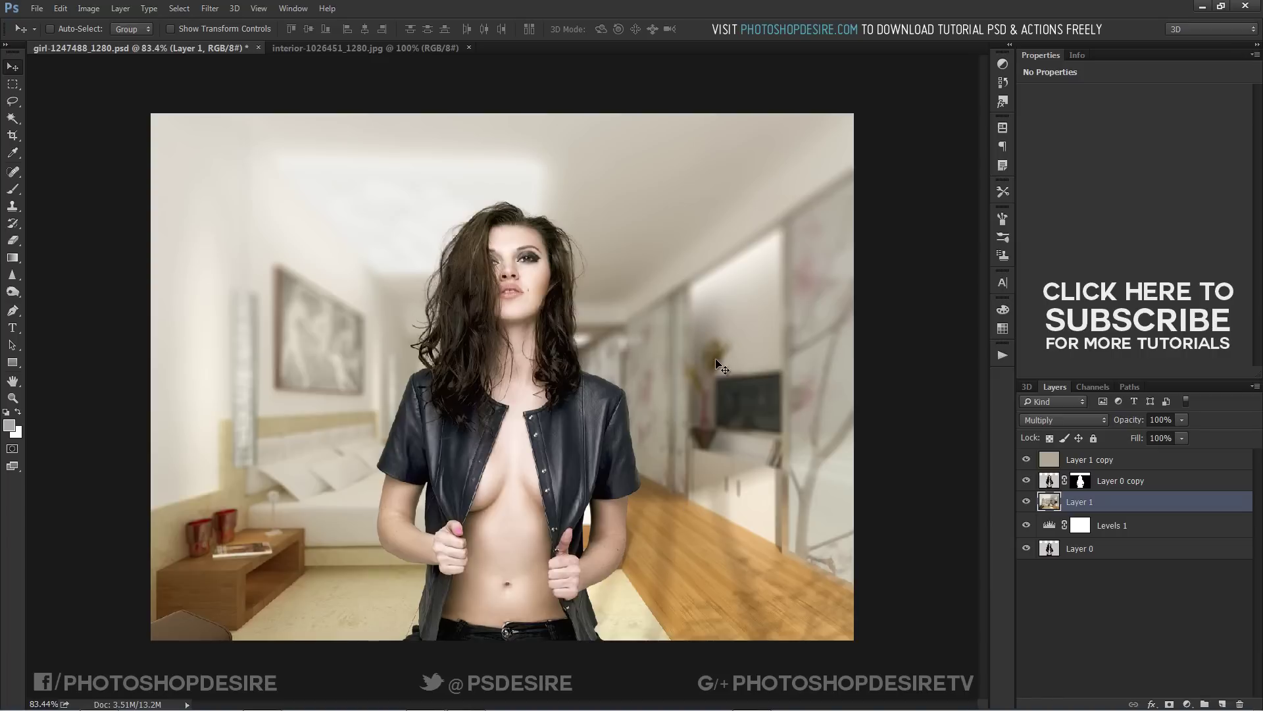
pyautogui.click(1026, 502)
pyautogui.click(1026, 501)
pyautogui.keyDown('alt'); pyautogui.click(1026, 549); pyautogui.keyUp('alt')
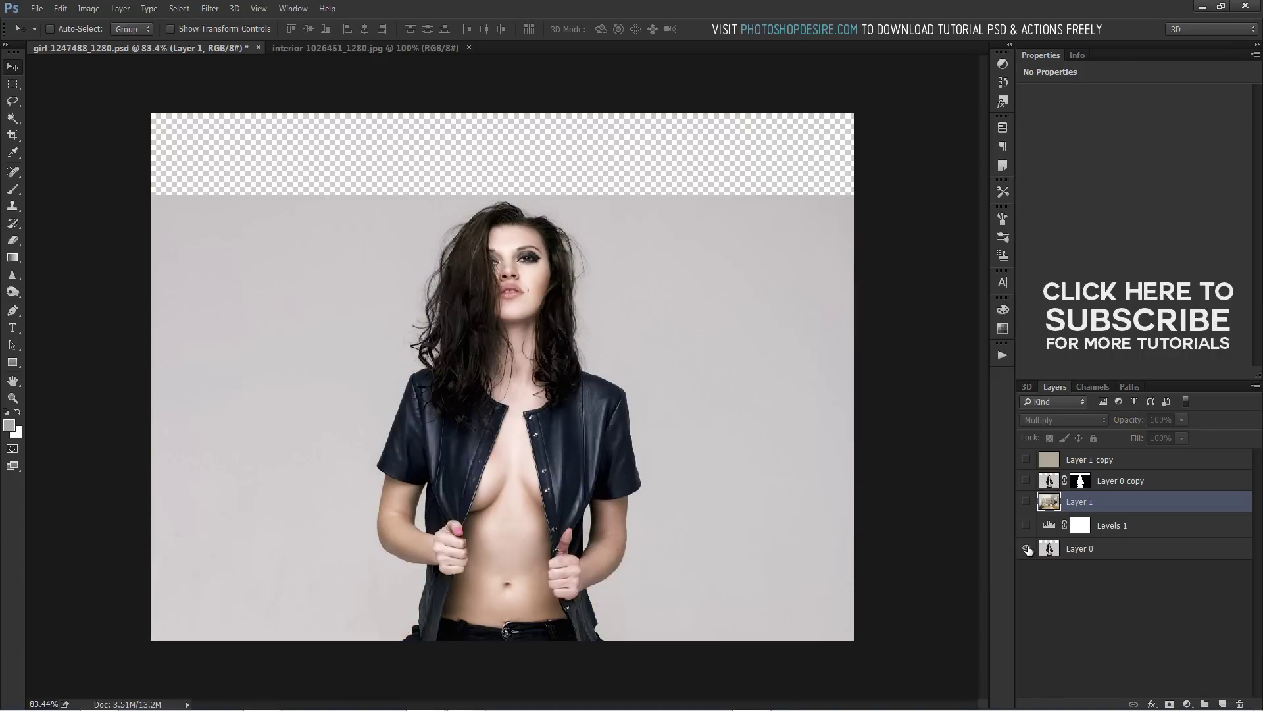
pyautogui.keyDown('alt'); pyautogui.click(1027, 548); pyautogui.keyUp('alt')
pyautogui.keyDown('alt'); pyautogui.click(1027, 549); pyautogui.keyUp('alt')
pyautogui.keyDown('alt'); pyautogui.click(1028, 549); pyautogui.keyUp('alt')
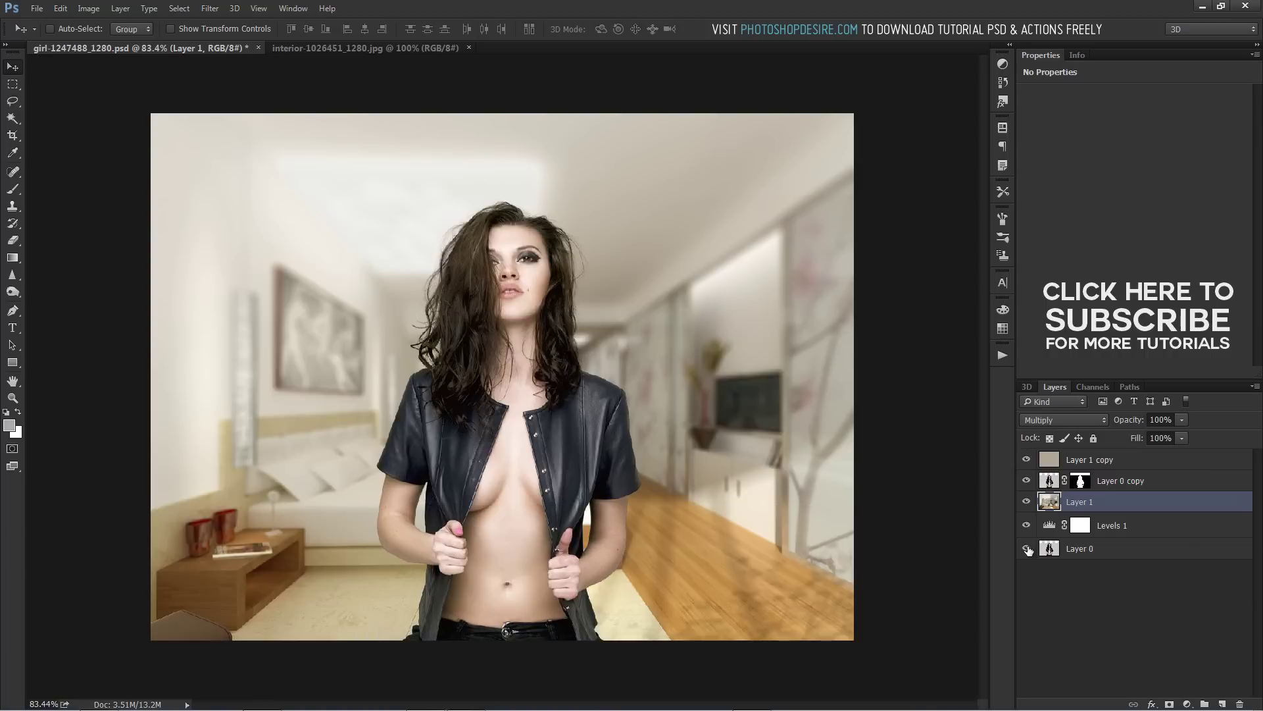
pyautogui.keyDown('alt'); pyautogui.click(1027, 549); pyautogui.keyUp('alt')
pyautogui.keyDown('alt'); pyautogui.click(1027, 549); pyautogui.keyUp('alt')
pyautogui.keyDown('alt'); pyautogui.click(1028, 549); pyautogui.keyUp('alt')
pyautogui.keyDown('alt'); pyautogui.click(1028, 549); pyautogui.keyUp('alt')
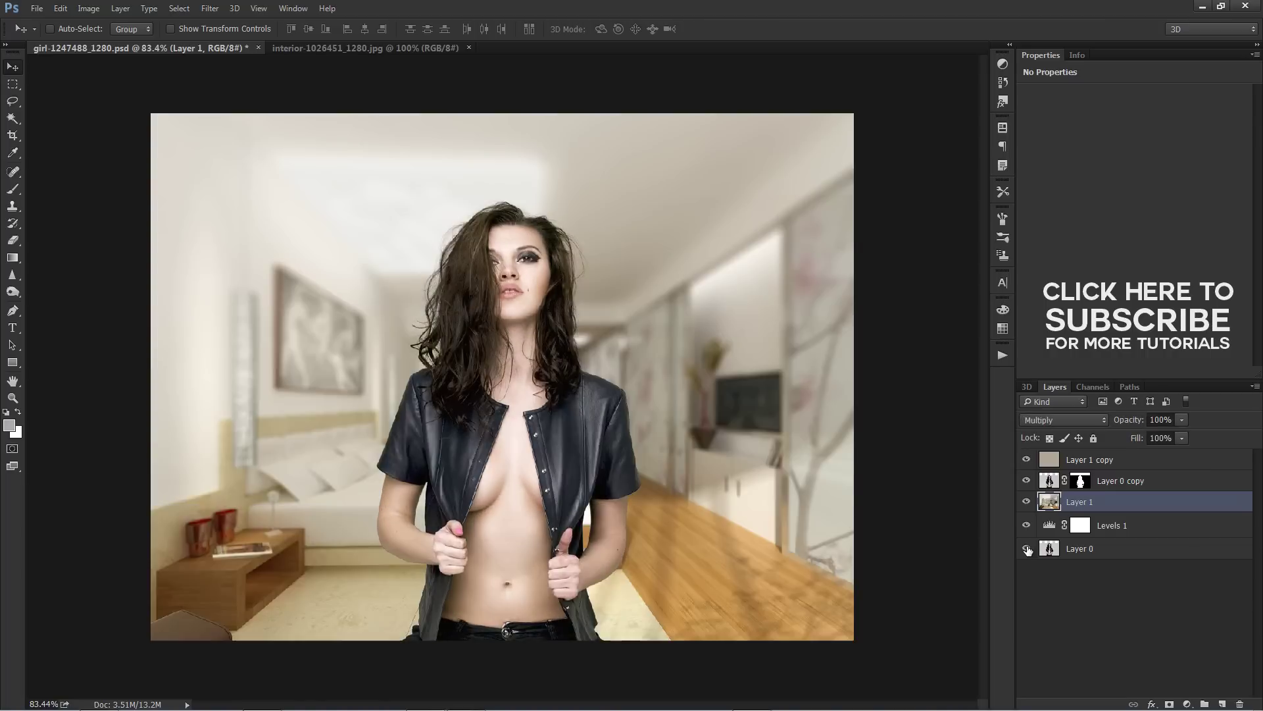
pyautogui.keyDown('alt'); pyautogui.click(1027, 549); pyautogui.keyUp('alt')
pyautogui.keyDown('alt'); pyautogui.click(1027, 549); pyautogui.keyUp('alt')
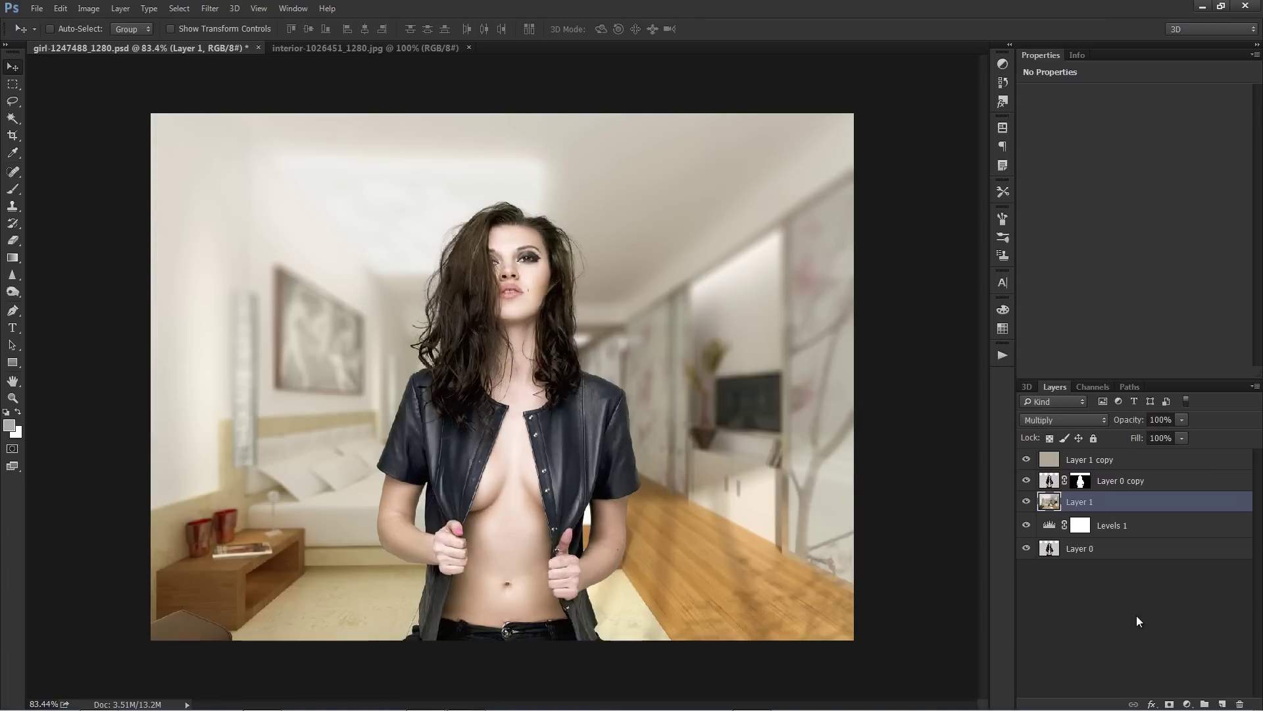